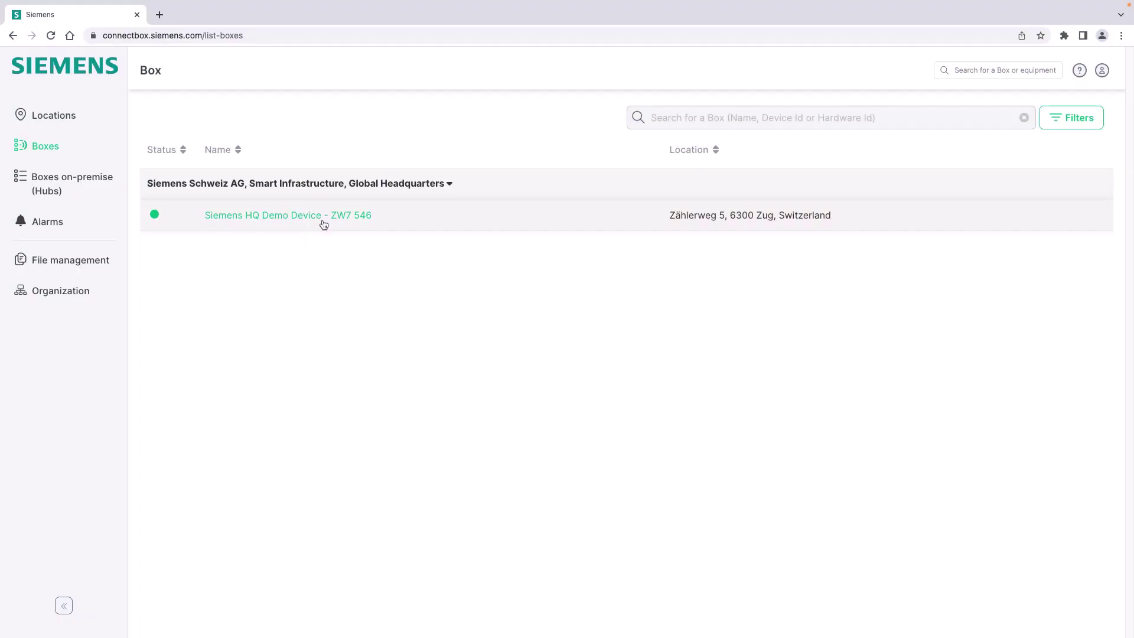
Open the Siemens HQ Demo Device and show its Configuration equipment list
click(324, 223)
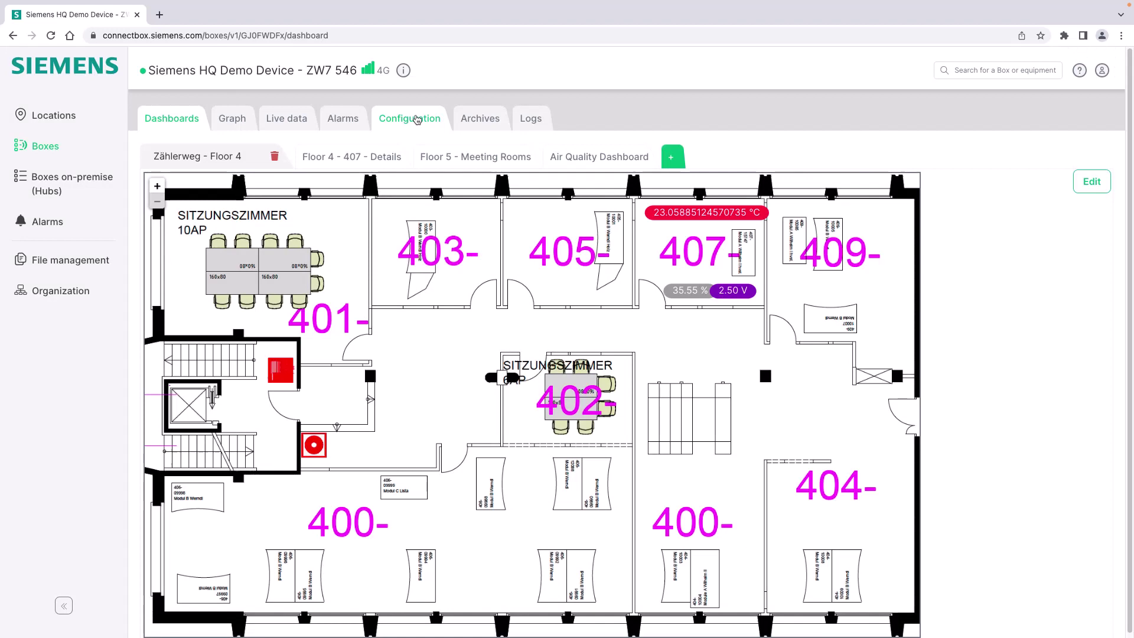
click(425, 122)
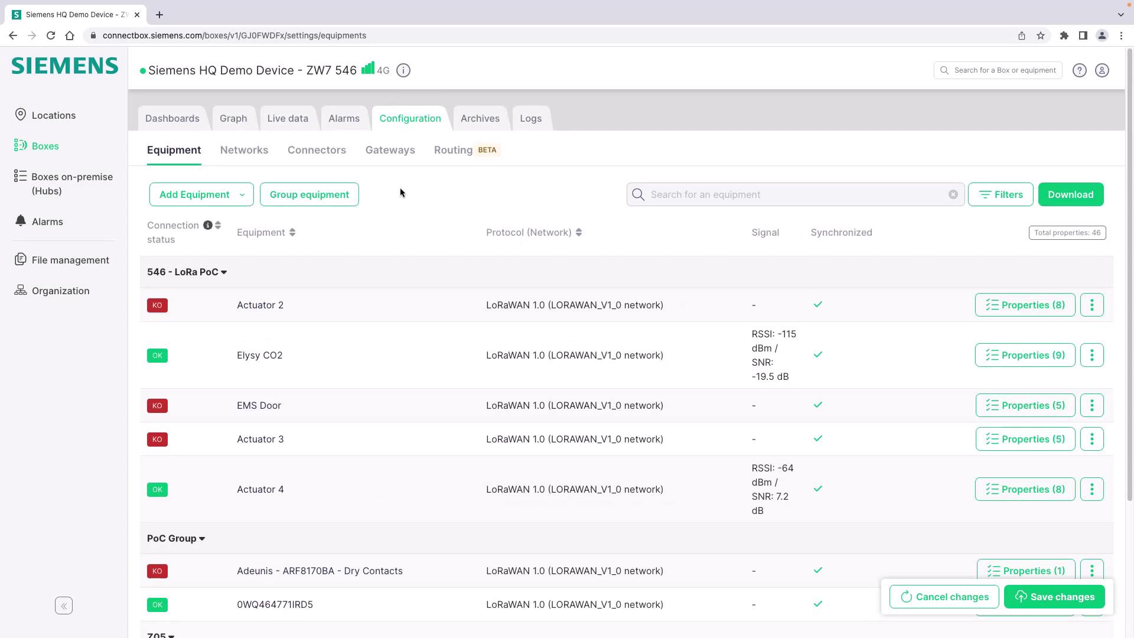
Inspect the Connectors list and eth1's Manual addressing fields, then close without saving
click(317, 151)
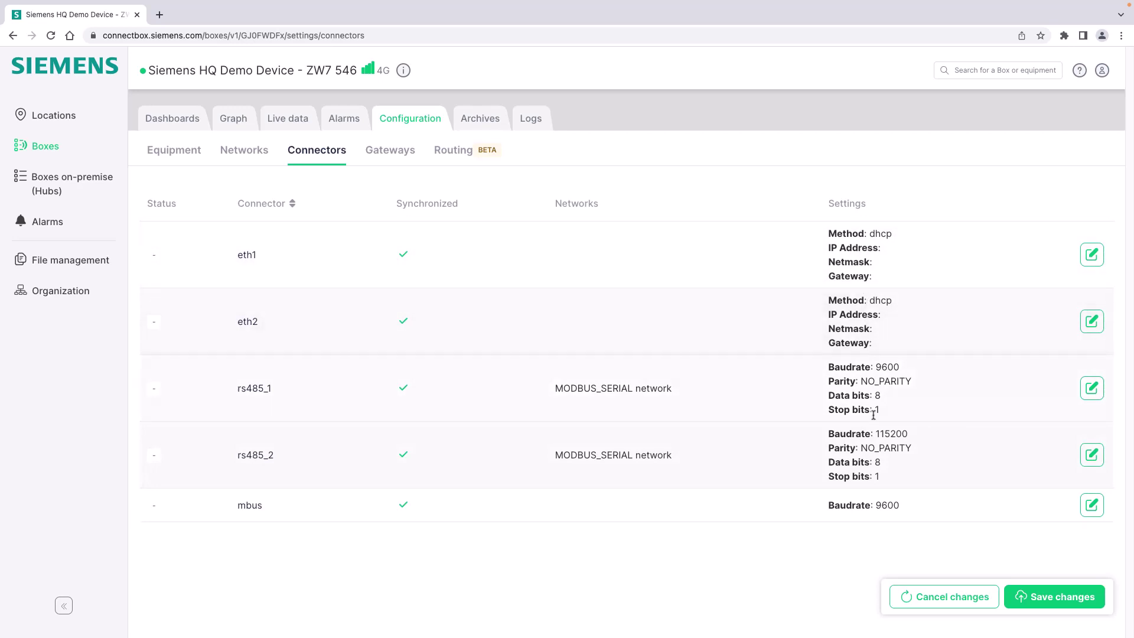
click(1092, 255)
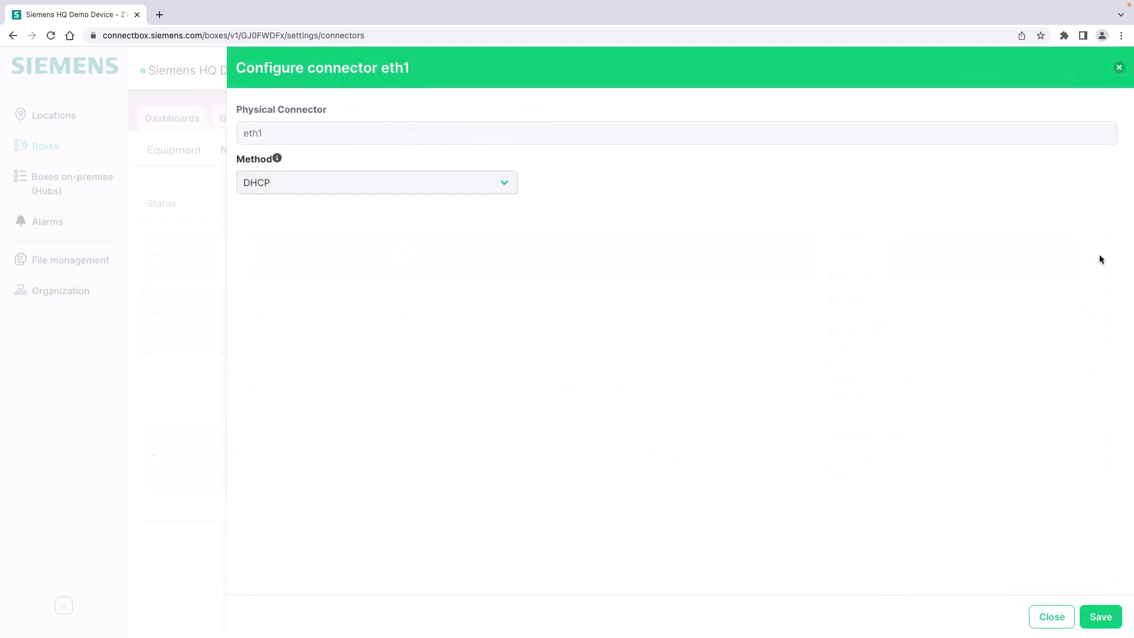
click(481, 192)
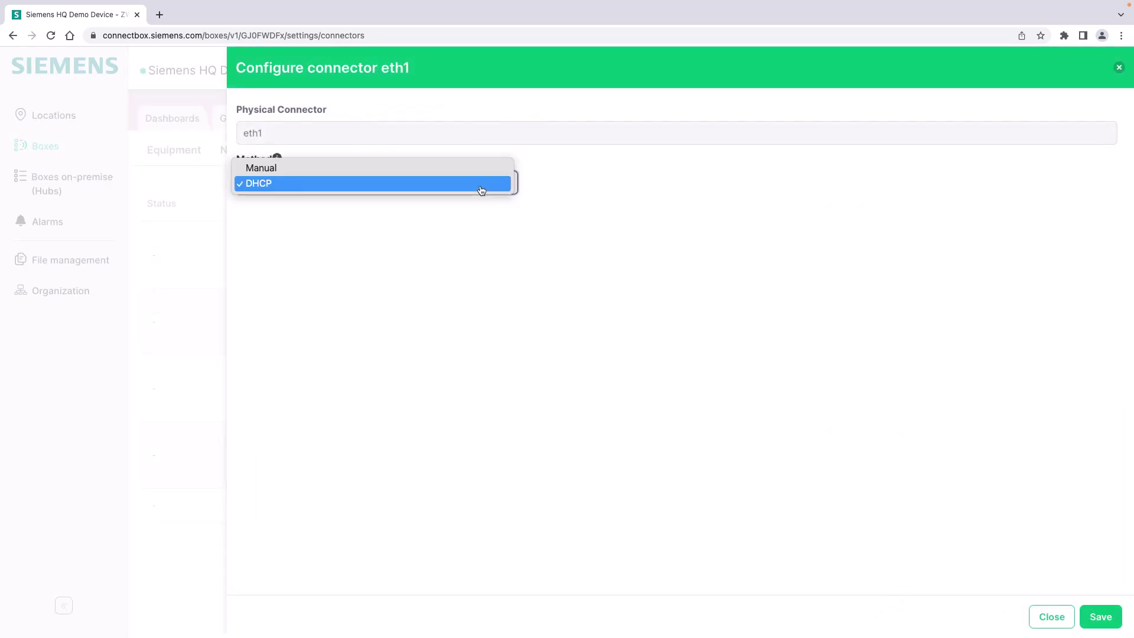
click(412, 168)
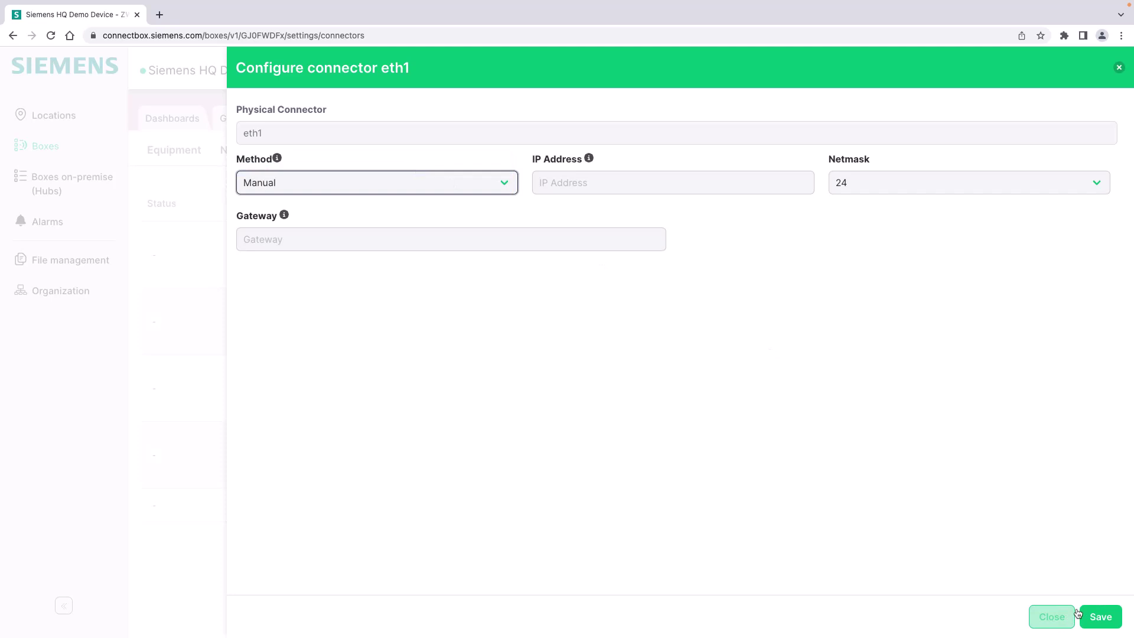
click(1051, 617)
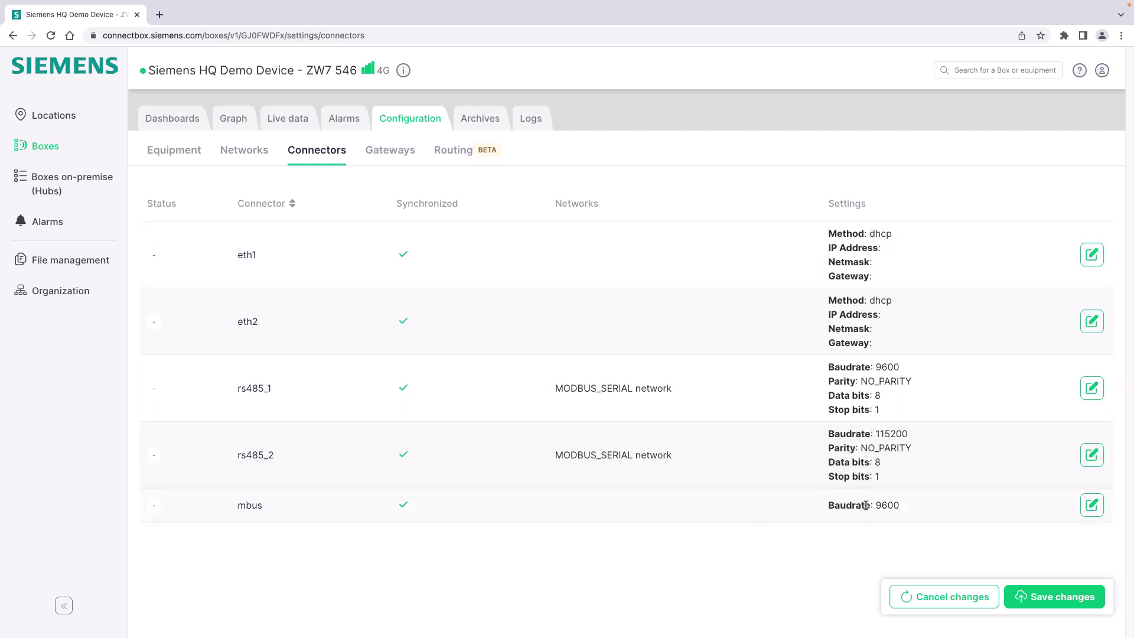
From the Networks list, add a MODBUS IP network and name it 'modbus IP'
click(250, 152)
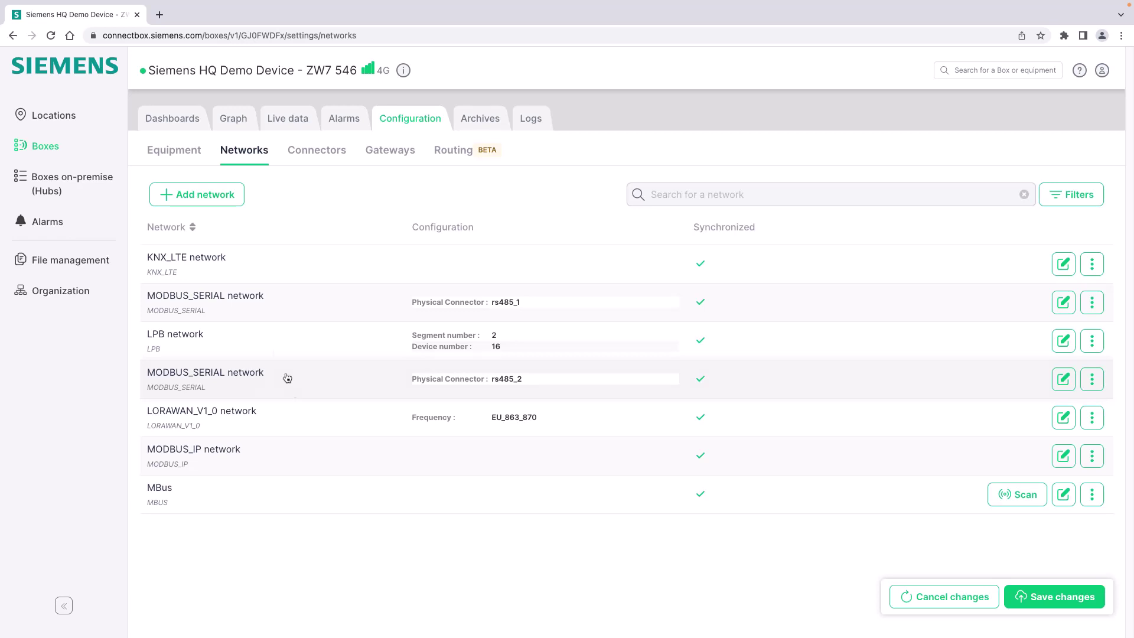
click(216, 198)
click(291, 184)
click(314, 198)
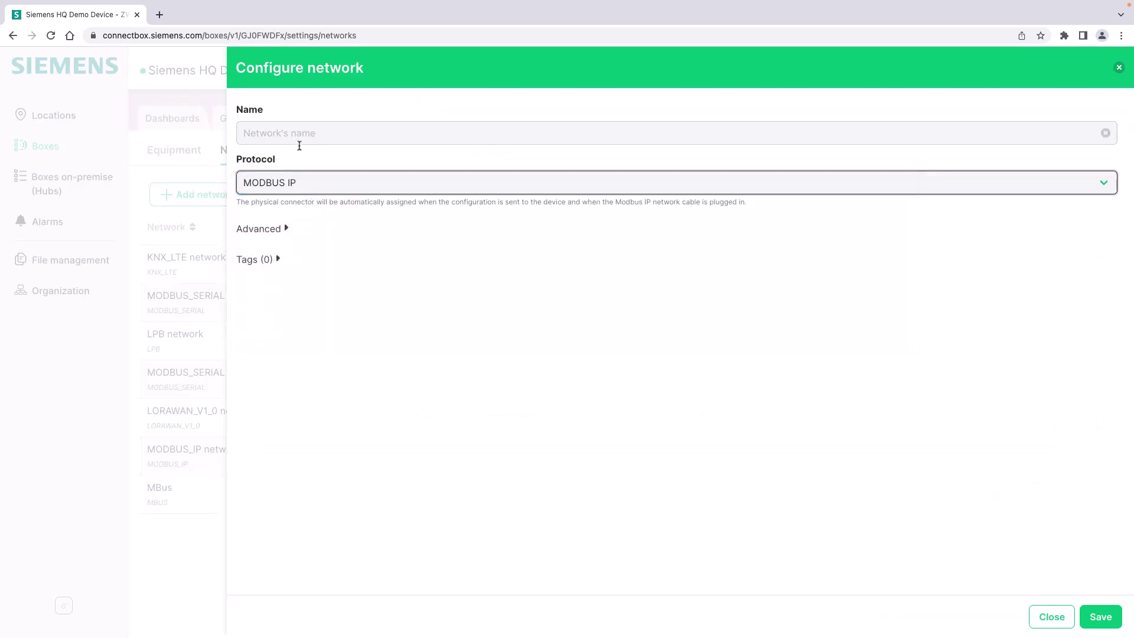
click(291, 136)
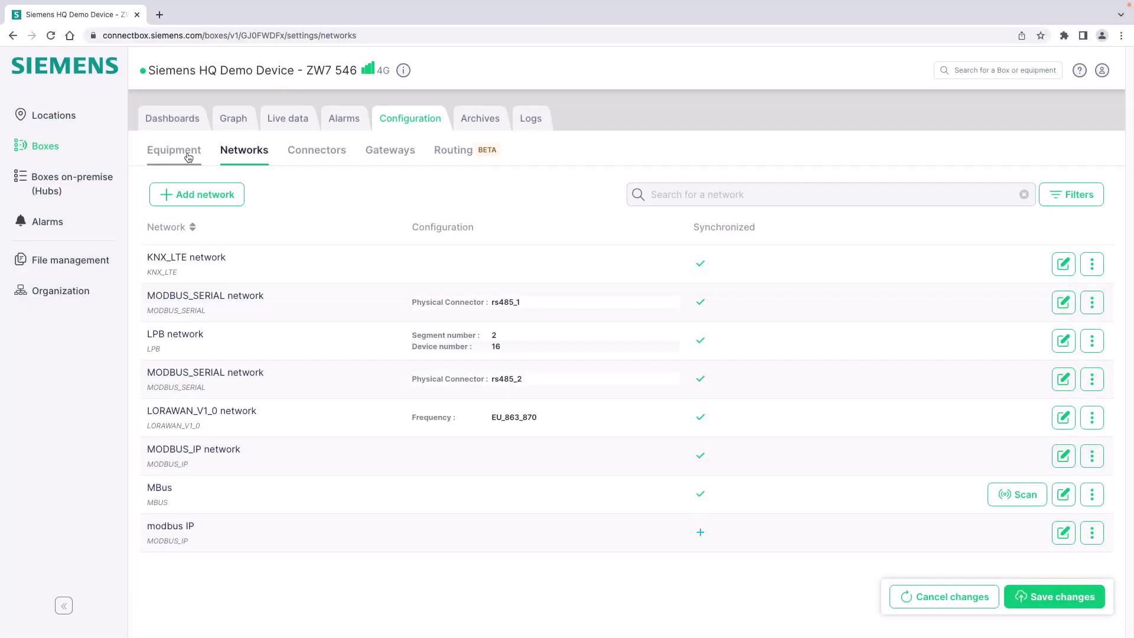
Run the Configuration Wizard's M-Bus network scan with baudrate 9600
click(187, 154)
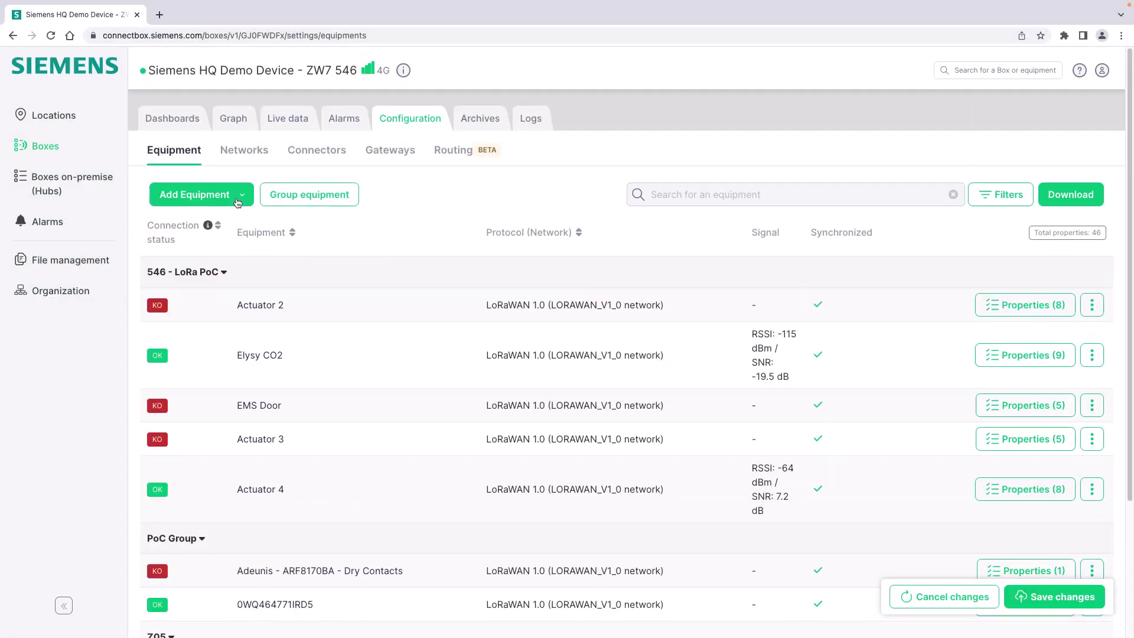
click(237, 203)
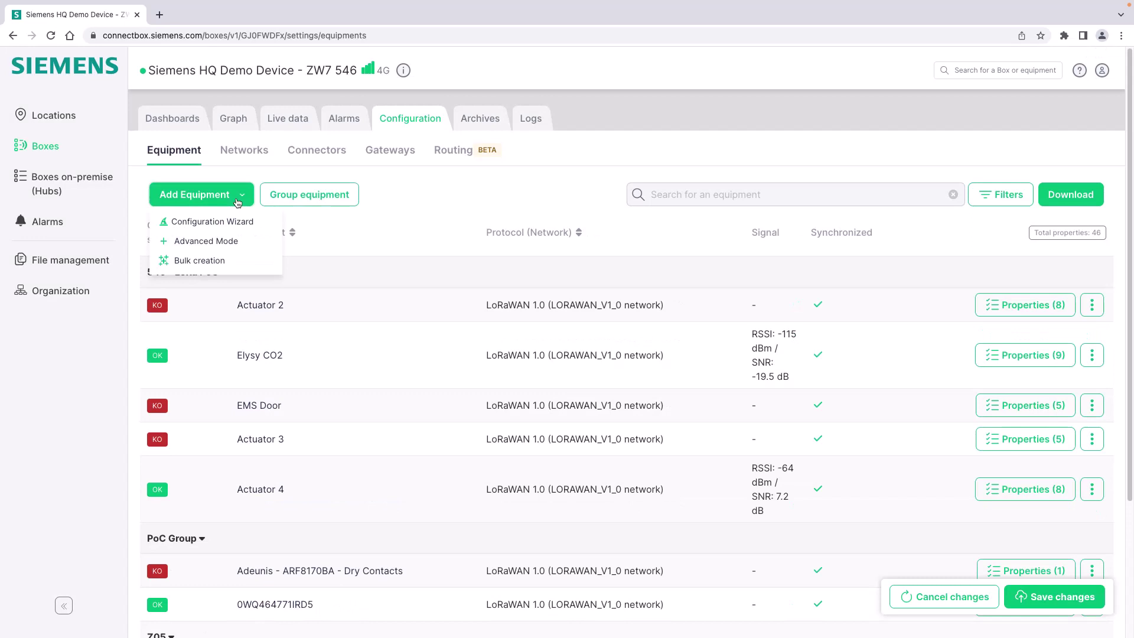
click(233, 221)
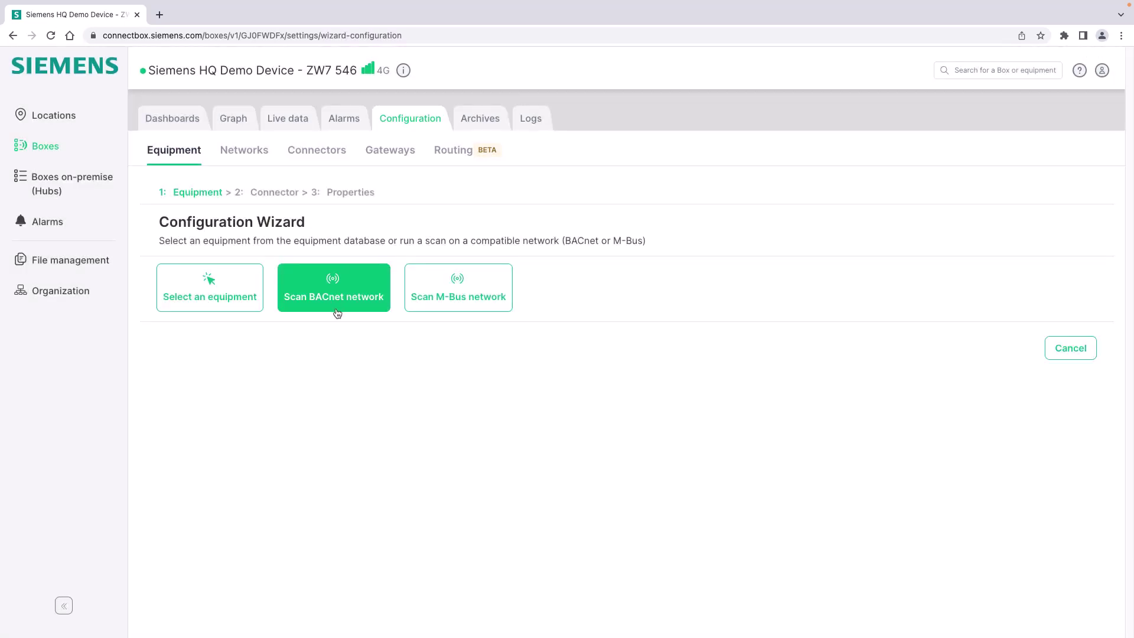
click(462, 287)
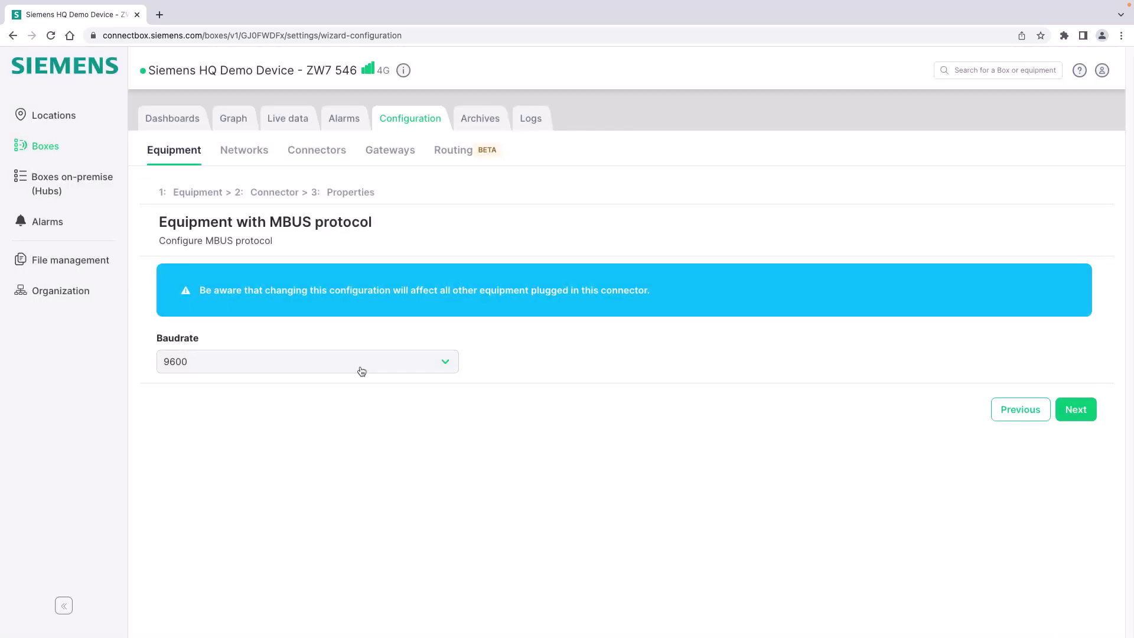
click(360, 370)
click(521, 333)
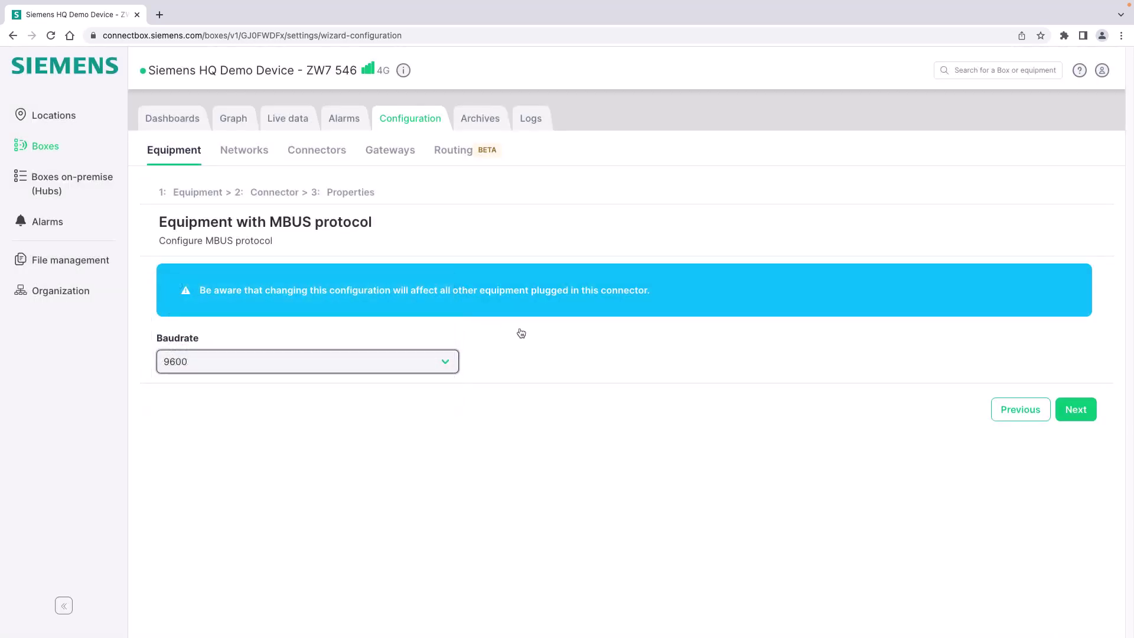
click(1078, 421)
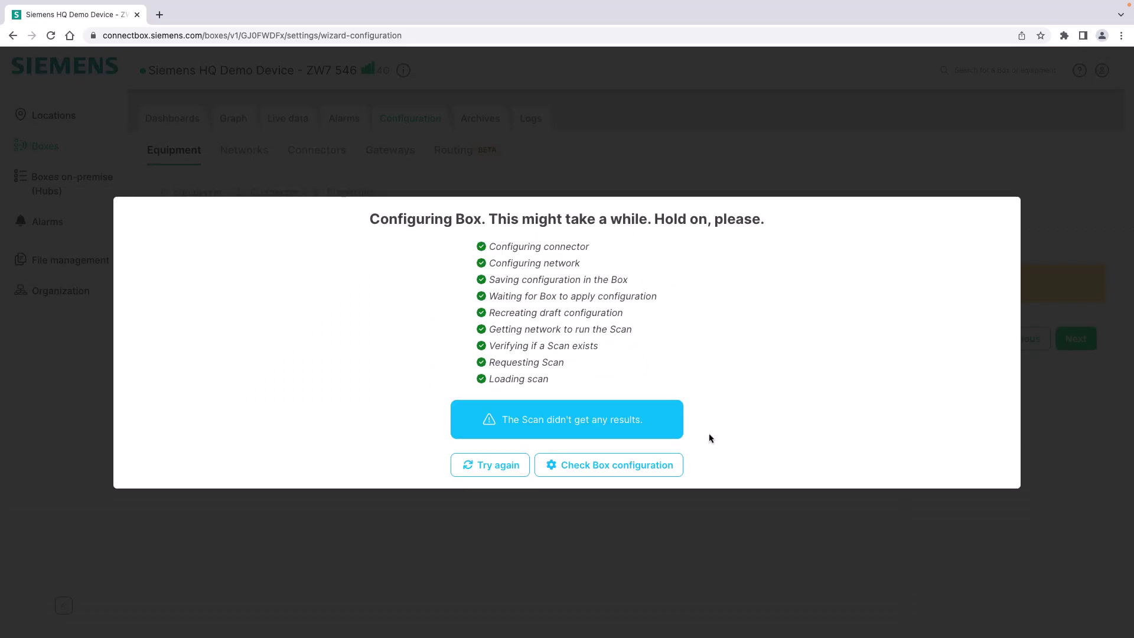
Launch a BACnet scan on ETH 1 with Advanced settings expanded; it fails with a gateway conflict
click(621, 465)
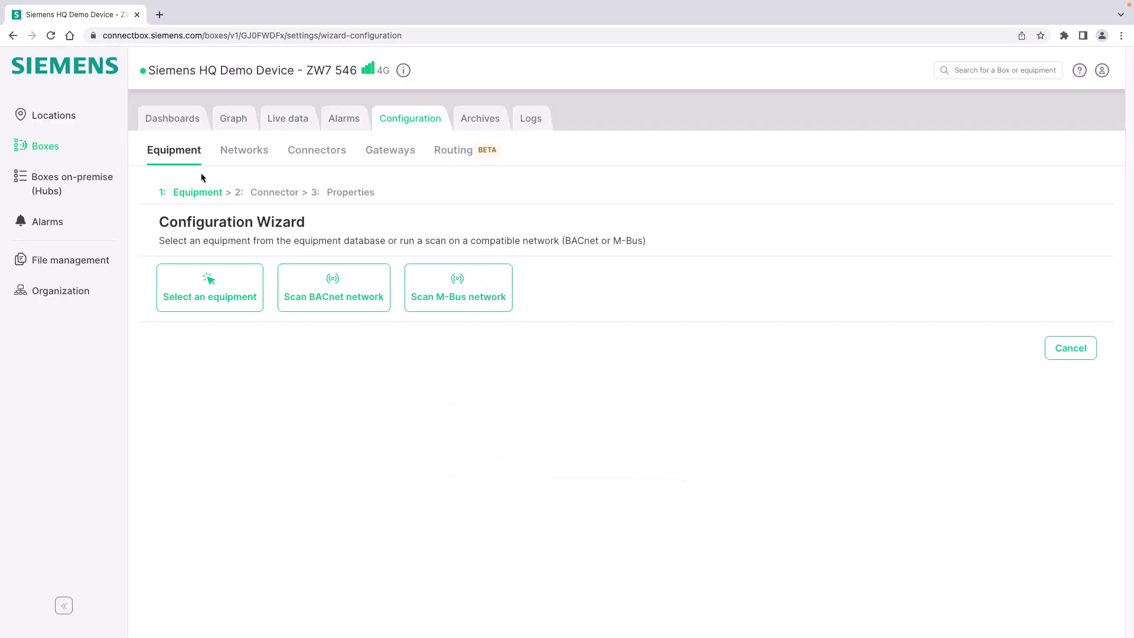
click(334, 290)
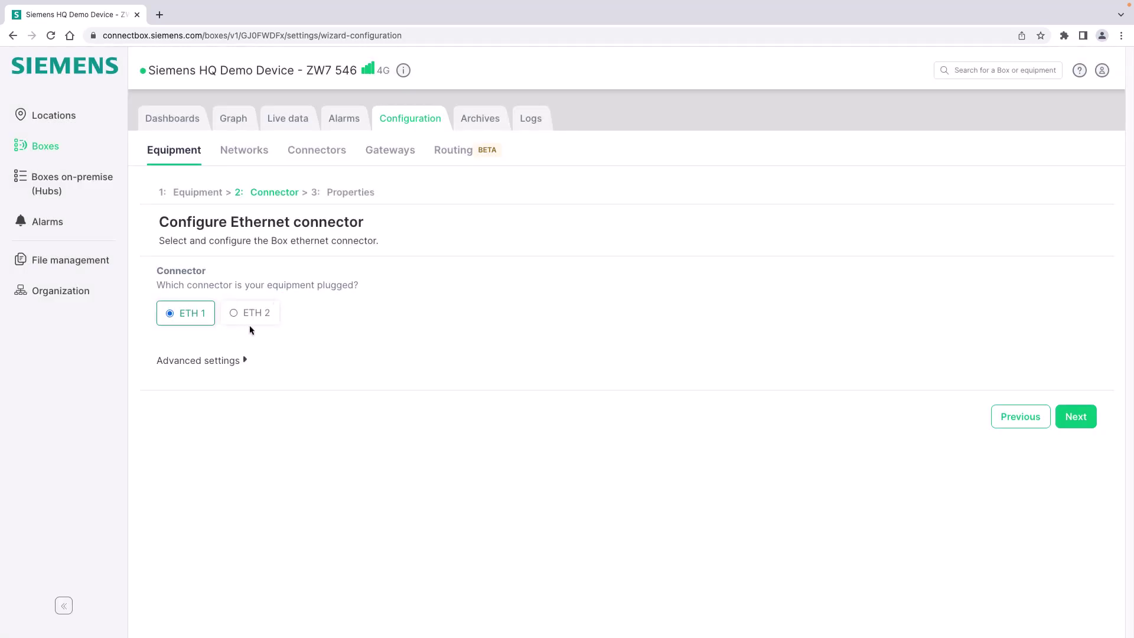
click(244, 361)
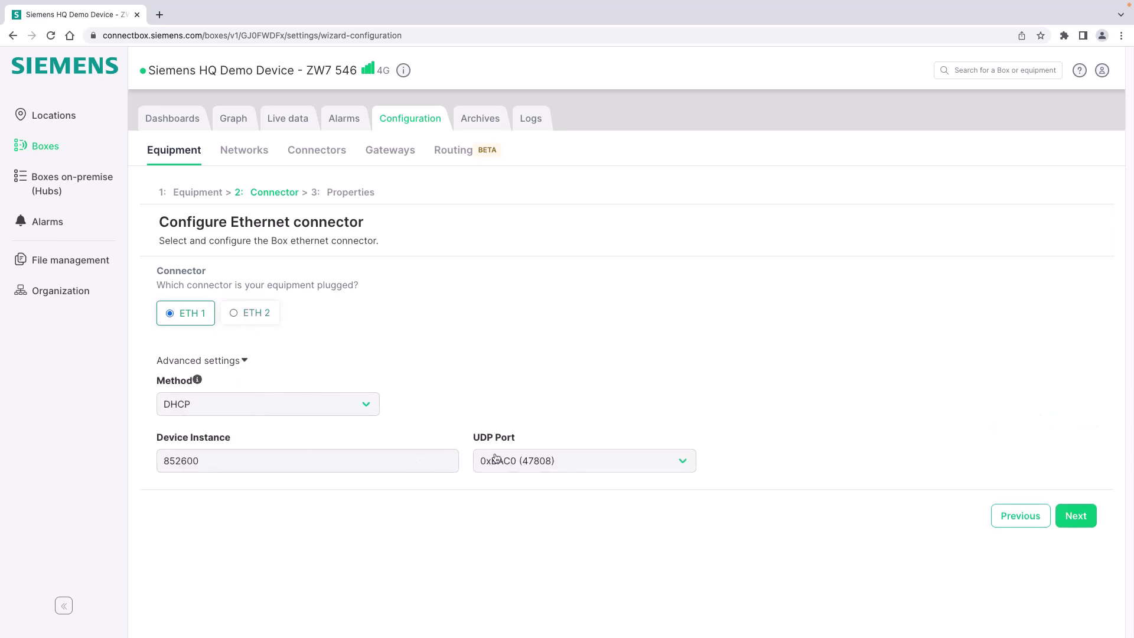
click(1017, 514)
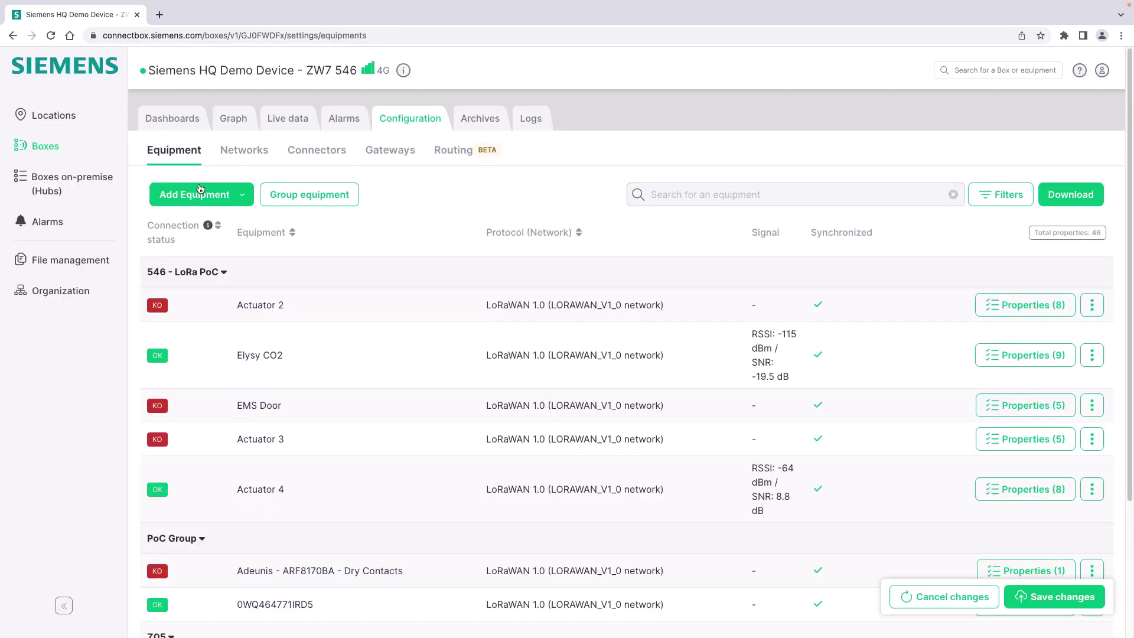
Dismiss the error and restart the wizard using Select an equipment
click(200, 194)
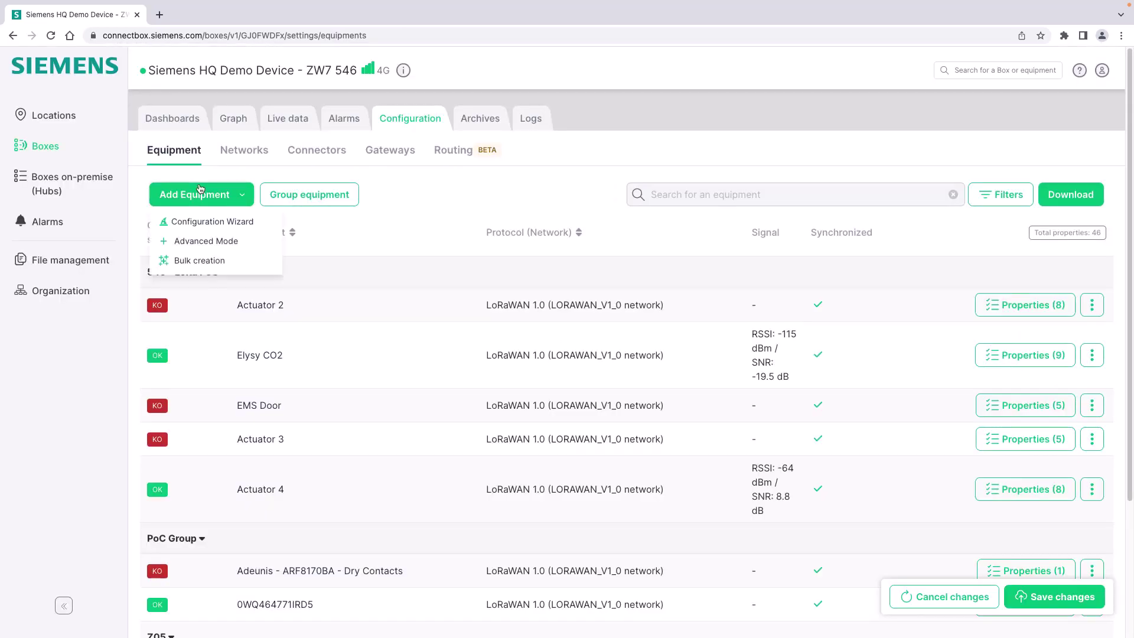
click(235, 228)
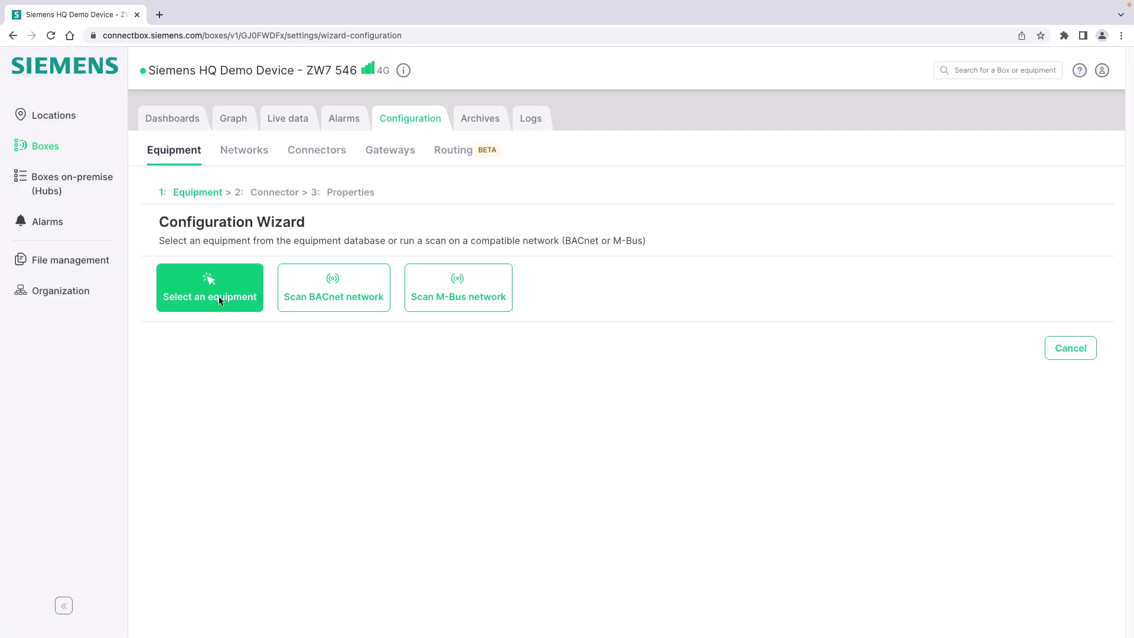
click(219, 301)
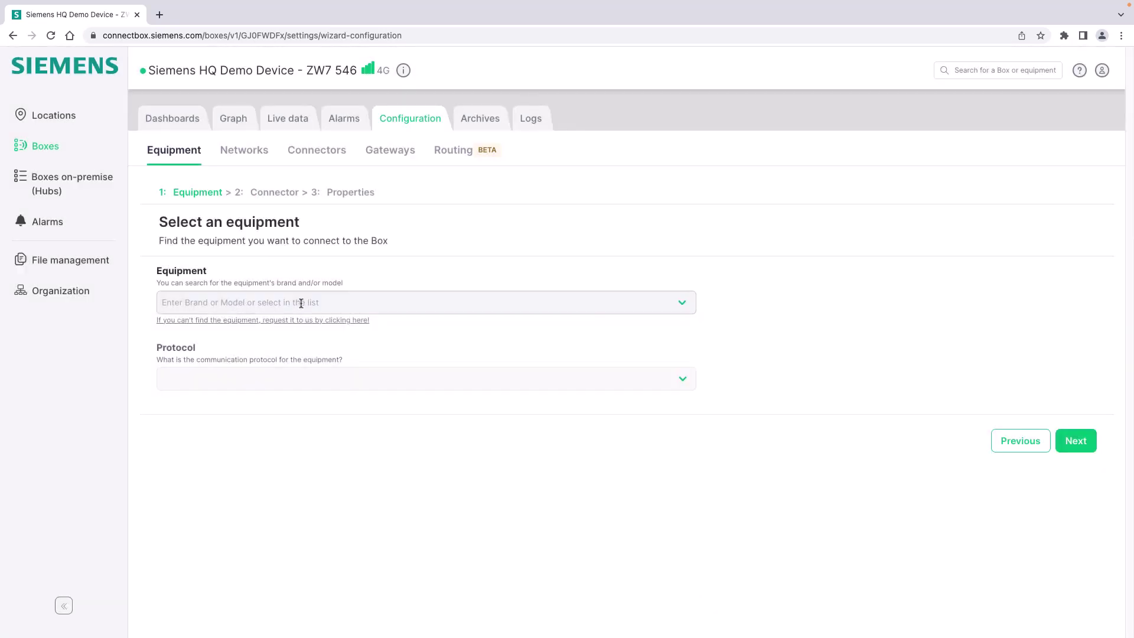
Search 'siemens', pick Siemens - 7KM PAC2200 with protocol MODBUS_IP, and continue
click(300, 303)
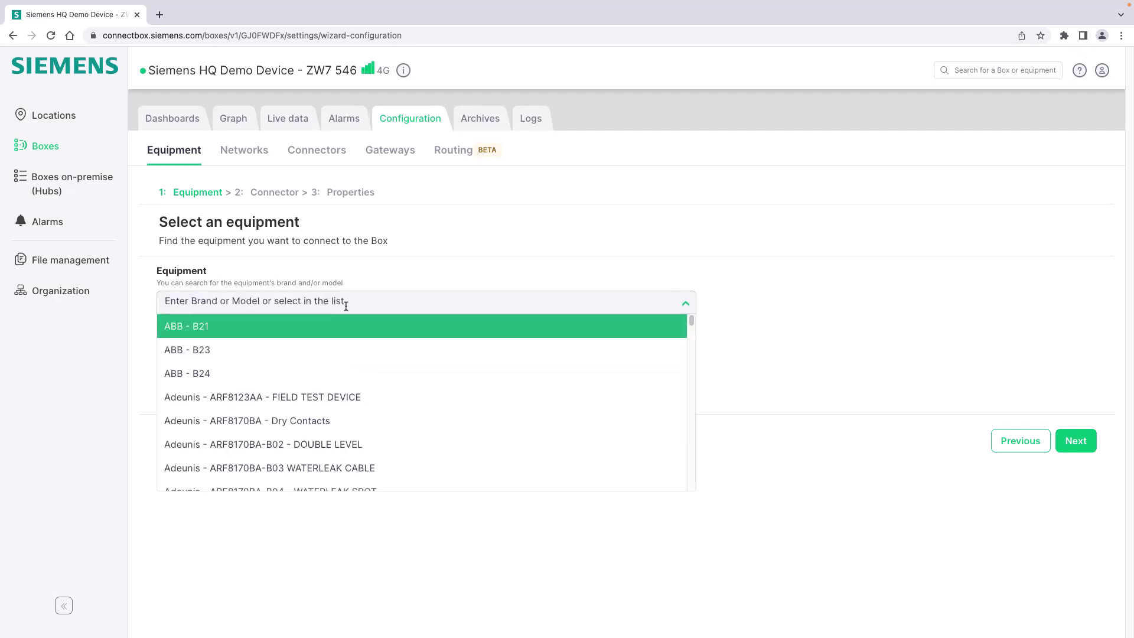
scroll(395, 349, down, 2)
scroll(394, 350, down, 2)
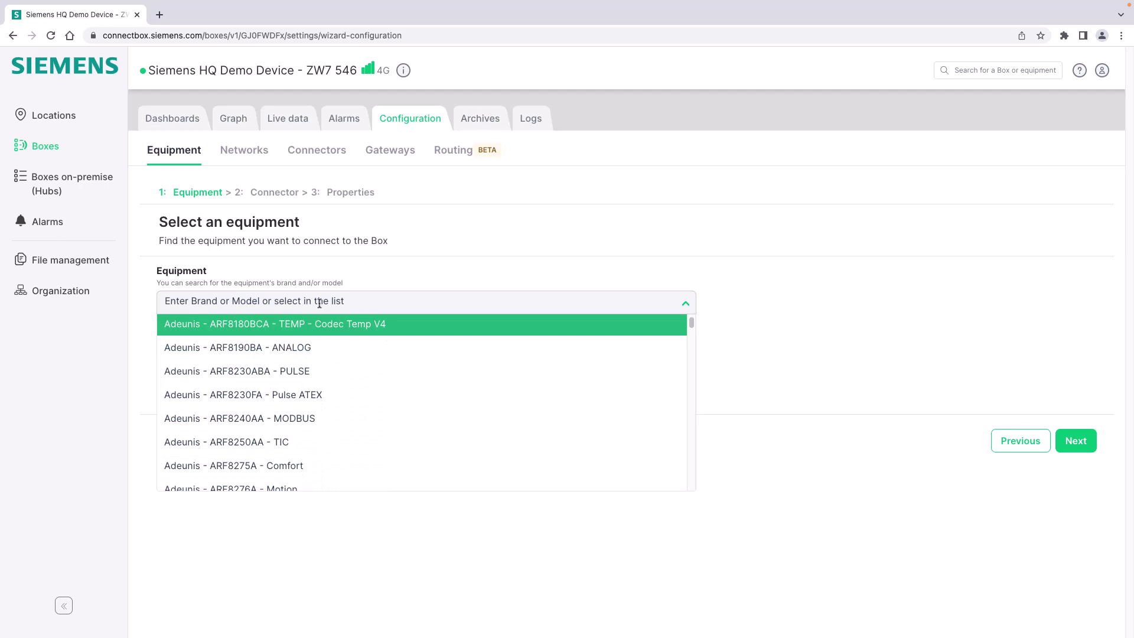
text(siemes)
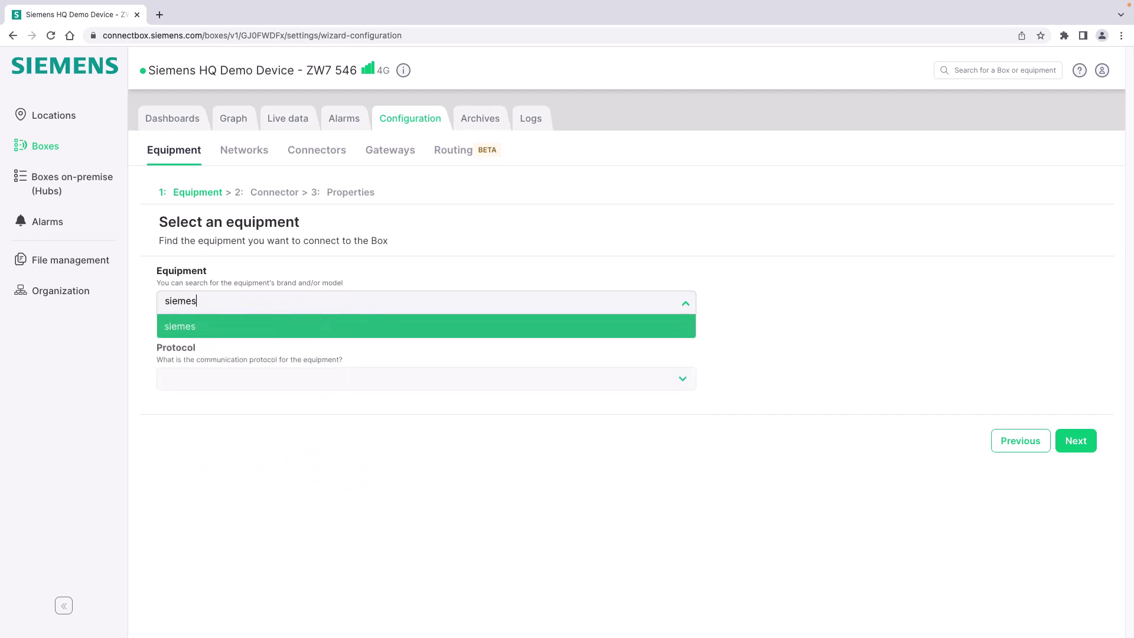
key(BackSpace)
text(ns)
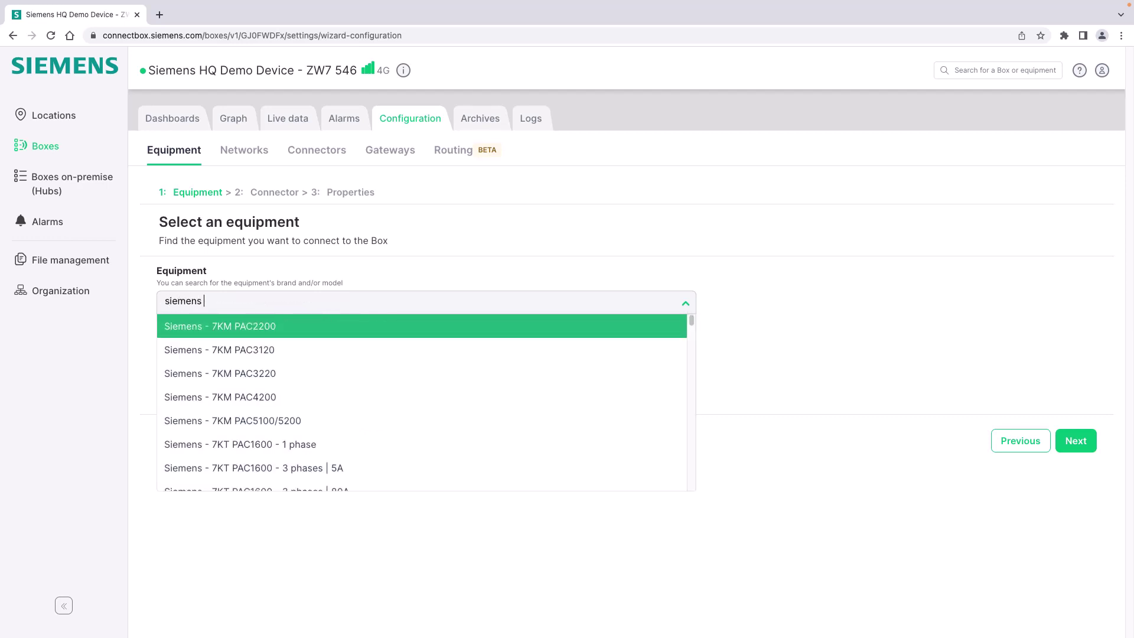
click(291, 341)
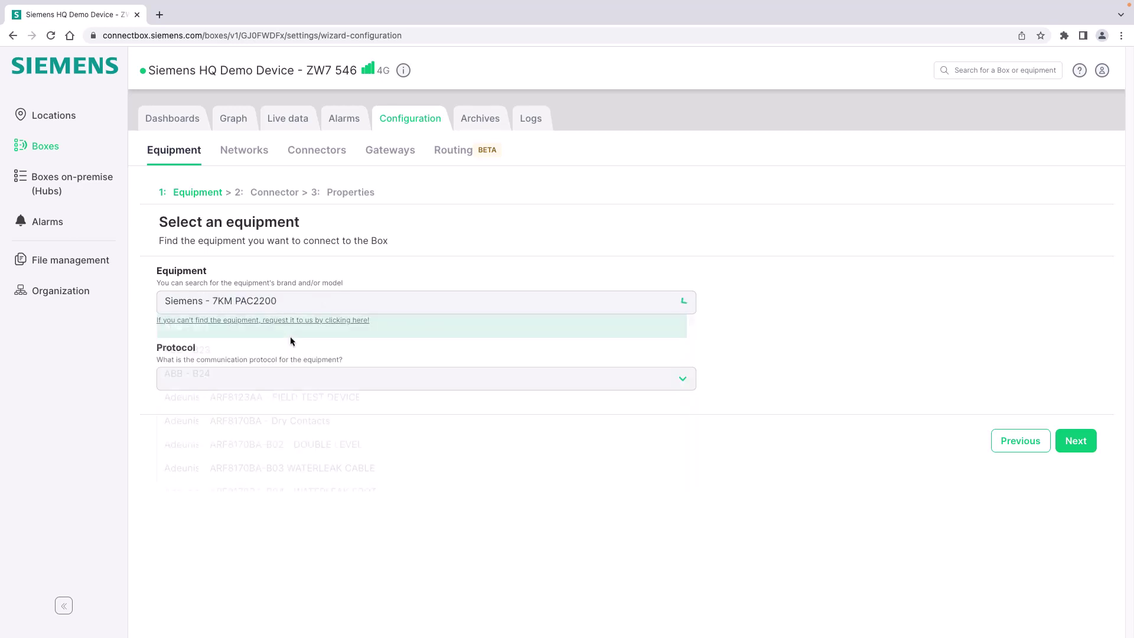
click(331, 376)
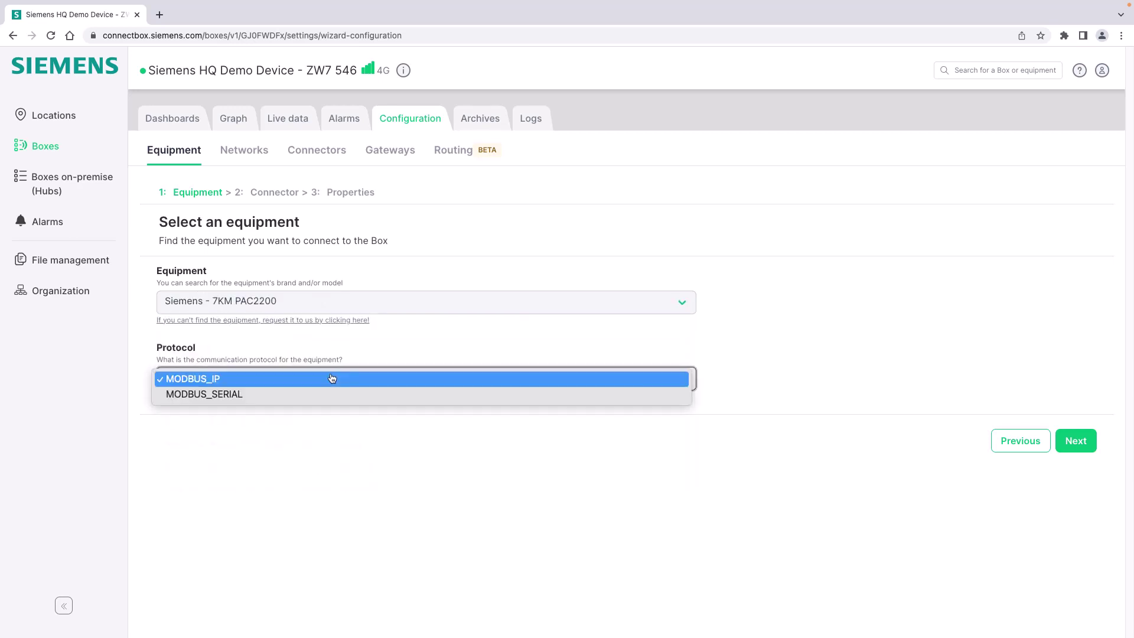
click(299, 382)
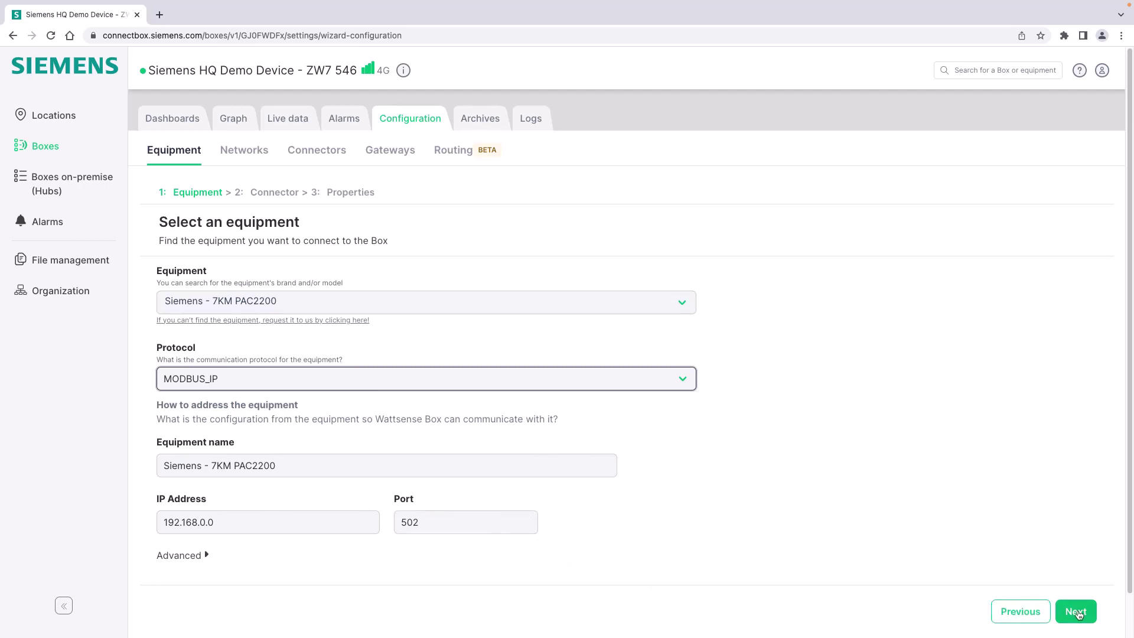
click(1076, 613)
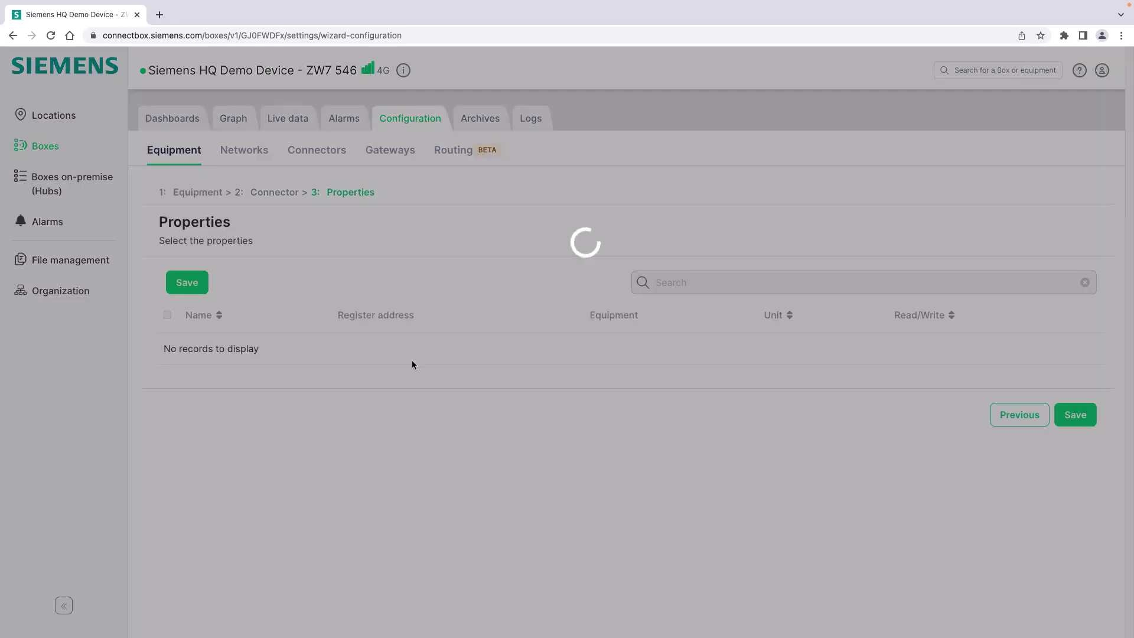
Tick the Active power L1, L2 and L3 properties
scroll(405, 339, down, 3)
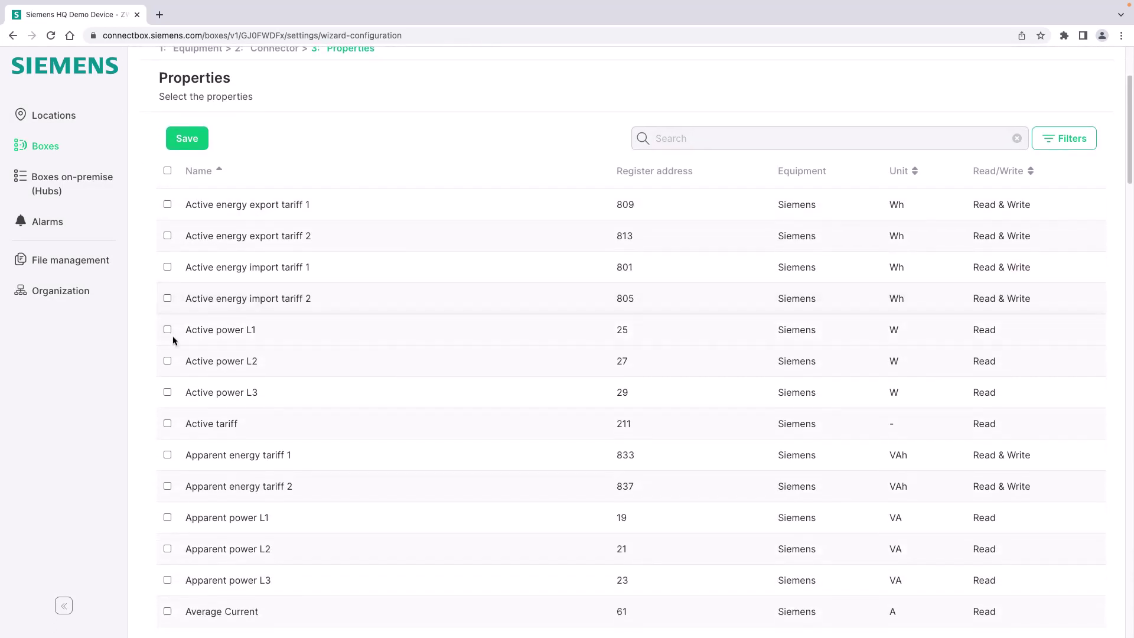
click(167, 330)
click(167, 381)
click(167, 414)
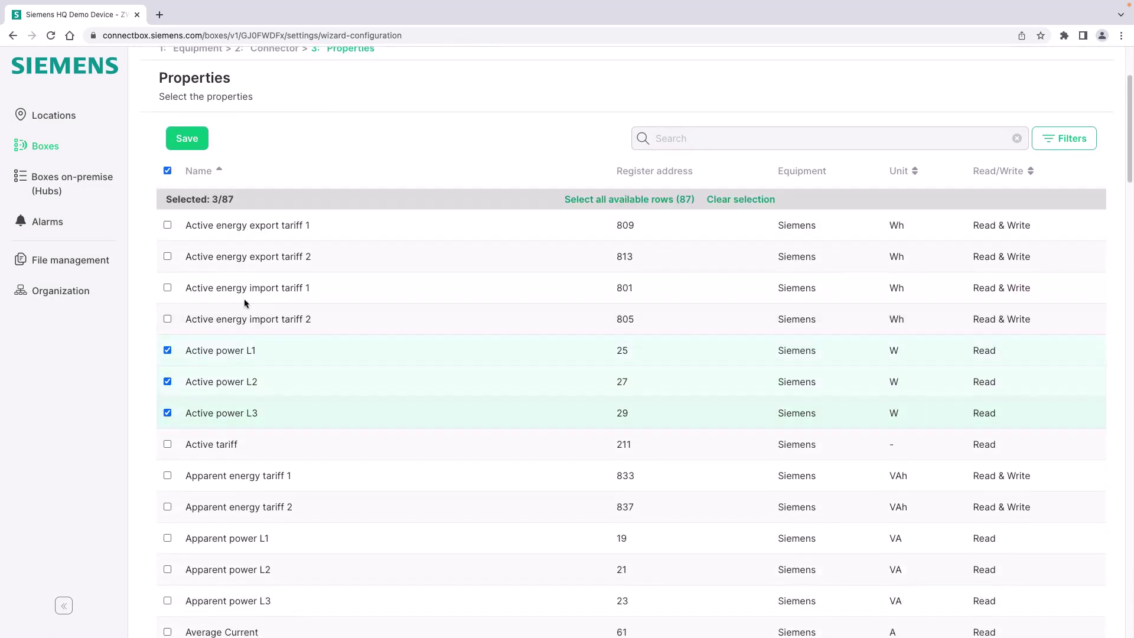
Save the 7KM PAC2200, then save the configuration changes and send them to the Box
click(198, 143)
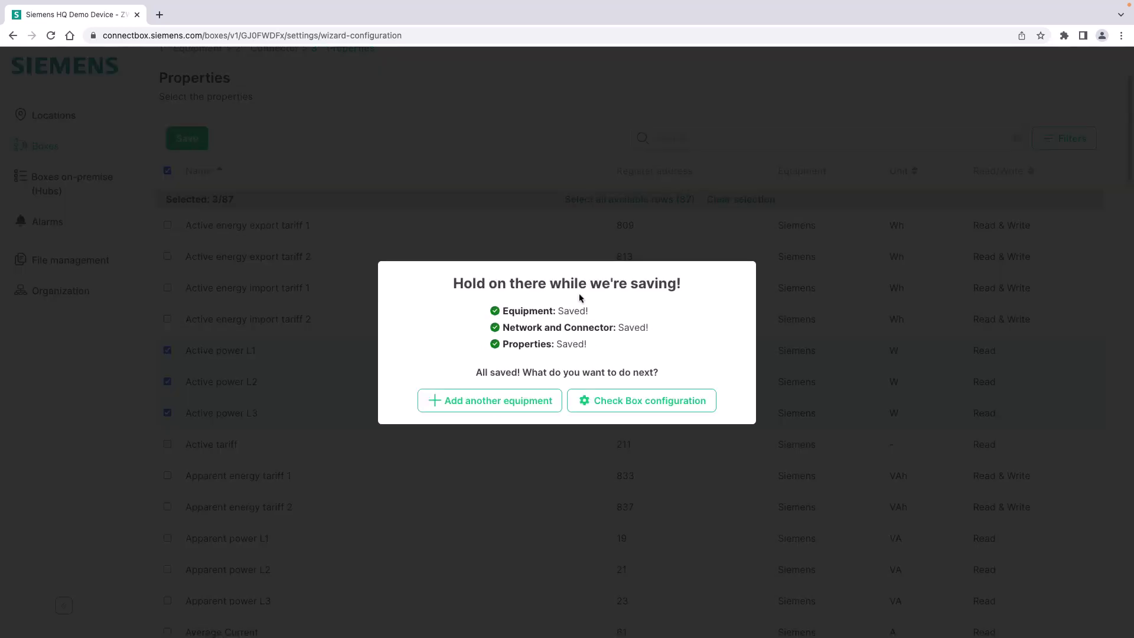
click(619, 404)
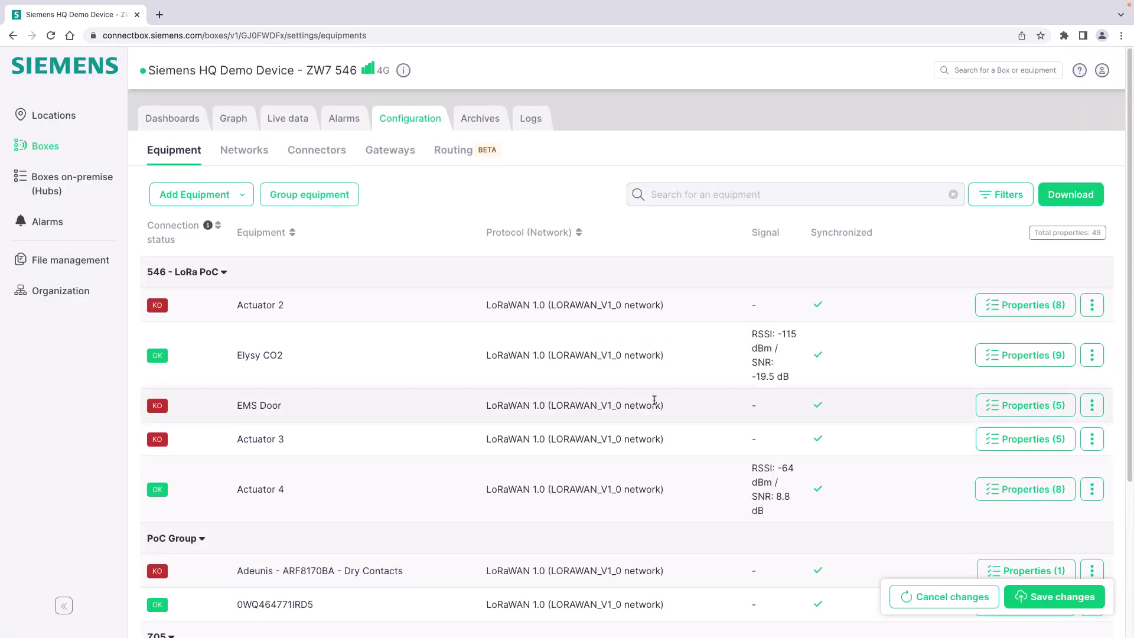
scroll(676, 377, down, 4)
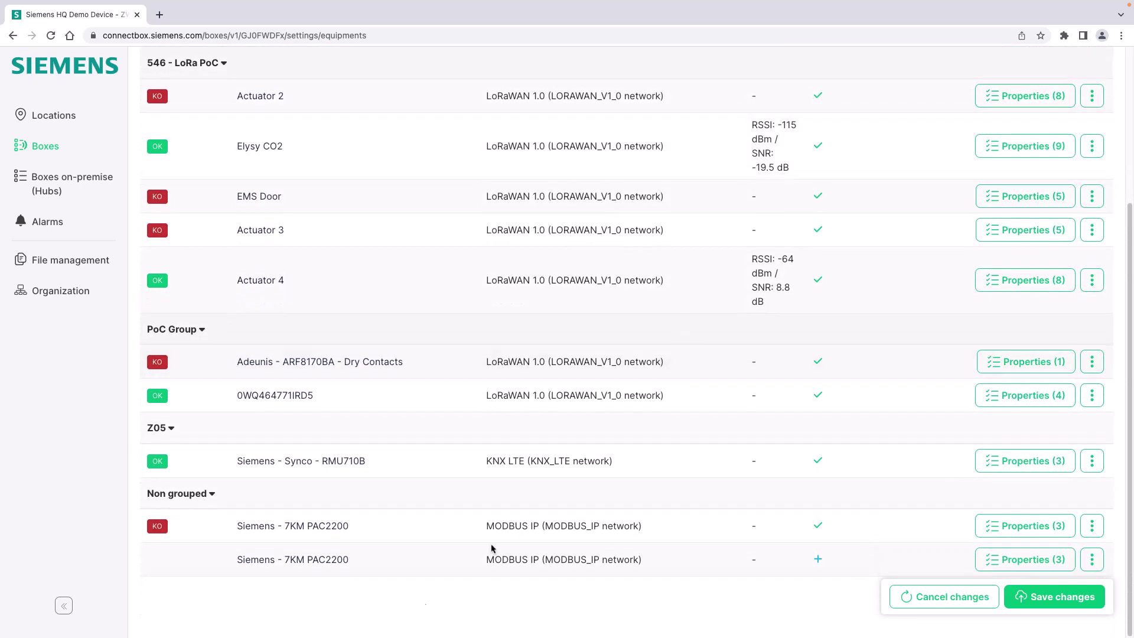
click(1030, 595)
click(711, 467)
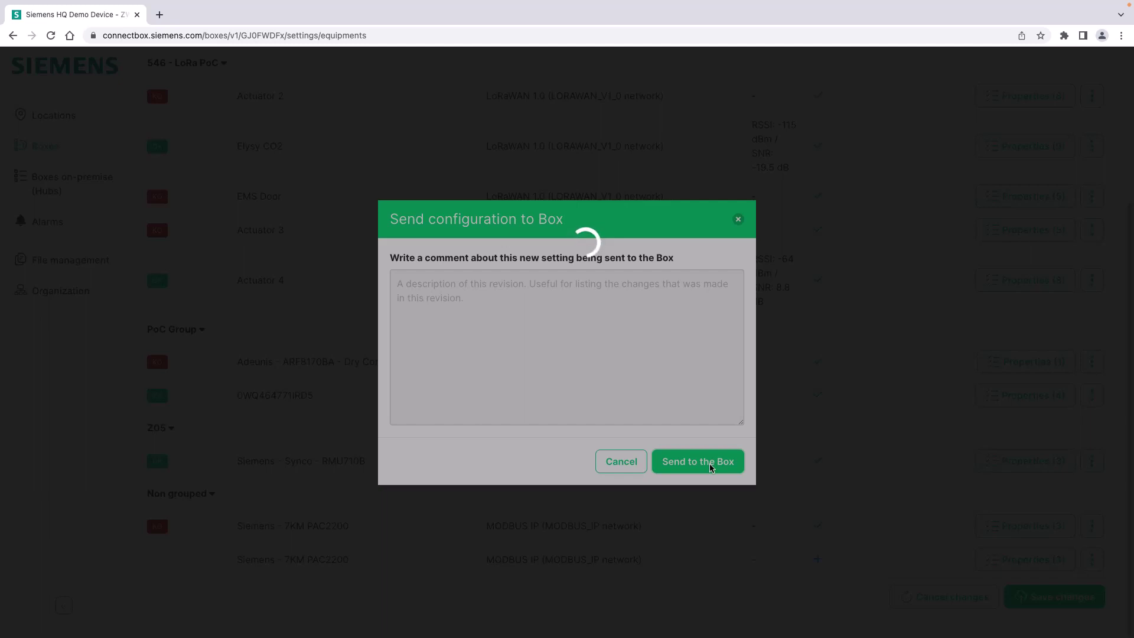
scroll(477, 422, up, 1)
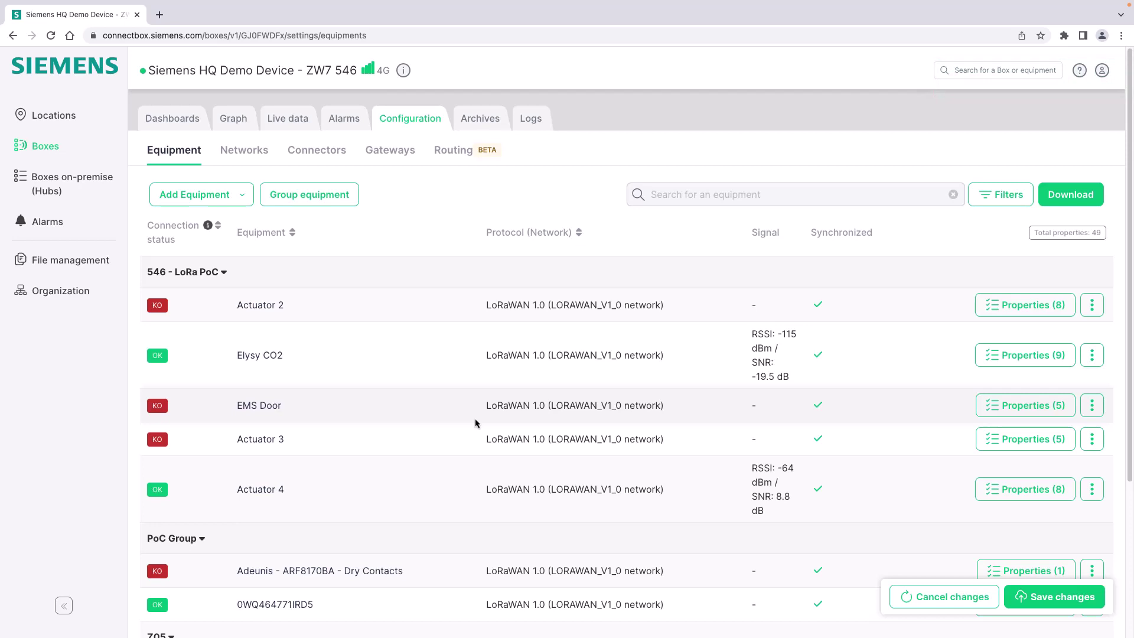
click(239, 195)
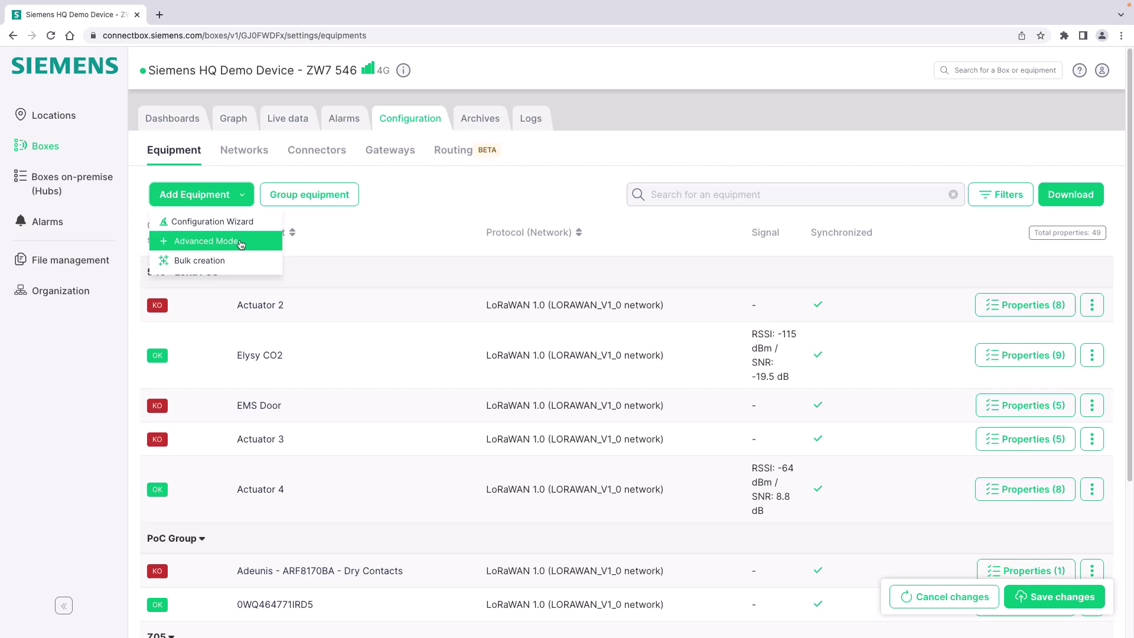
Add KNX equipment in advanced mode with individual address 1.1.2 and save
click(240, 244)
click(281, 253)
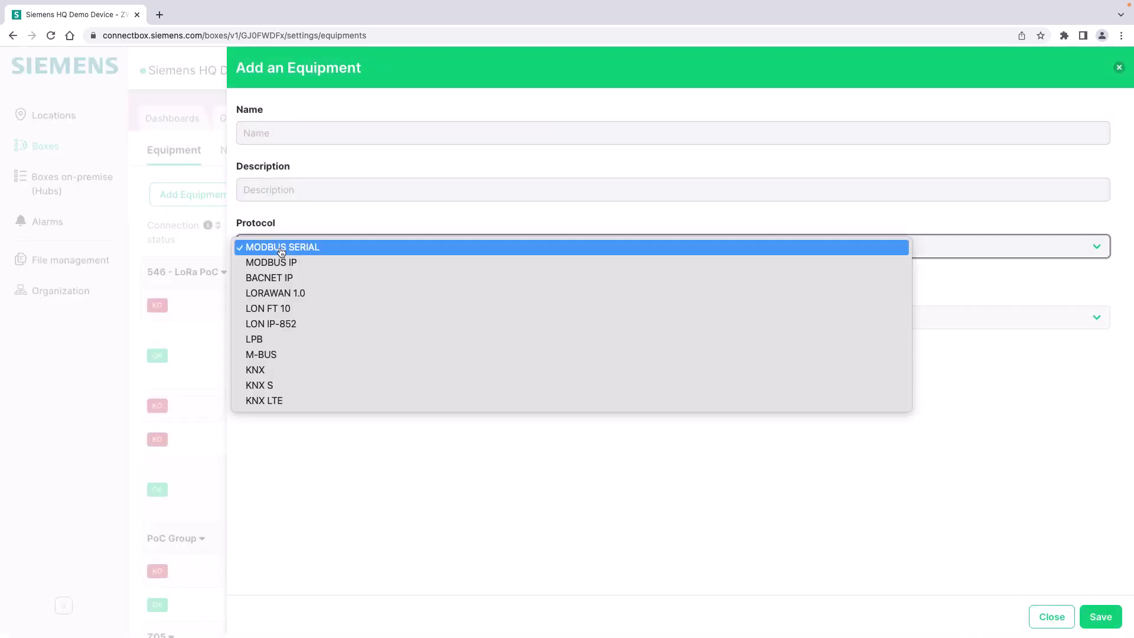
click(287, 371)
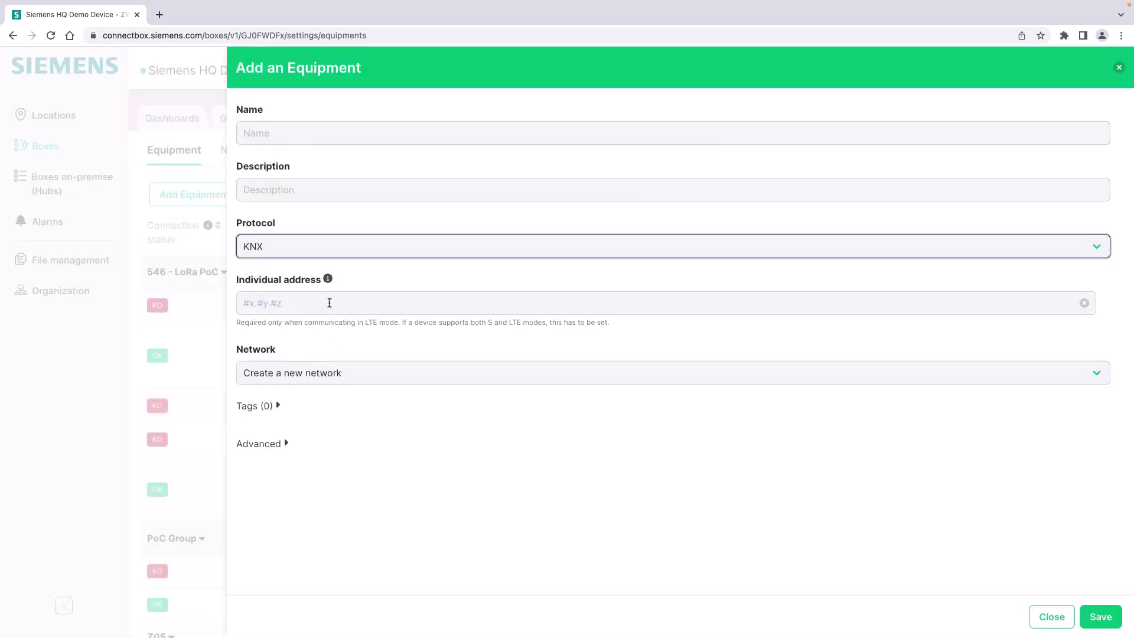
click(329, 303)
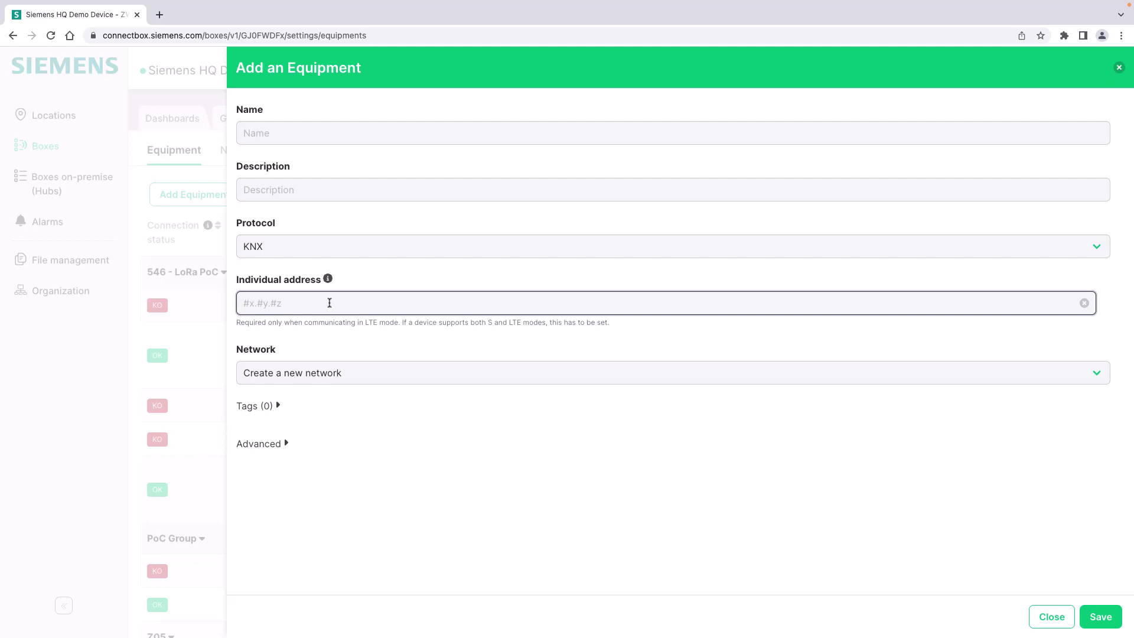
text(1.1.2)
key(Return)
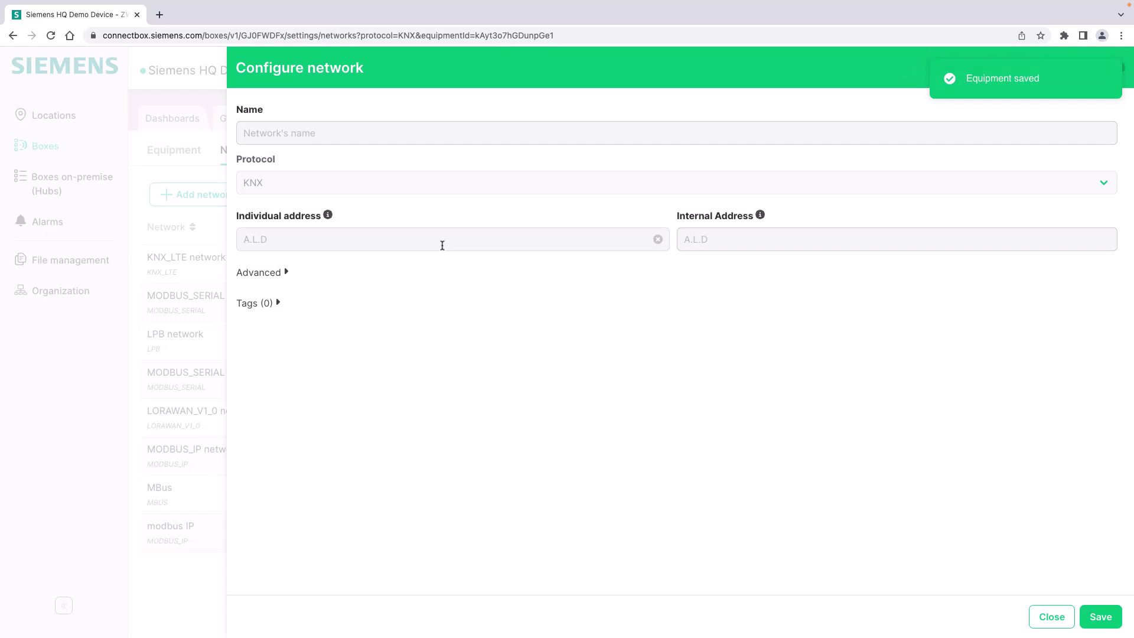
Enter the KNX network's individual address 1.1.1 and internal address 1.1.3
click(442, 245)
text(1.1.1)
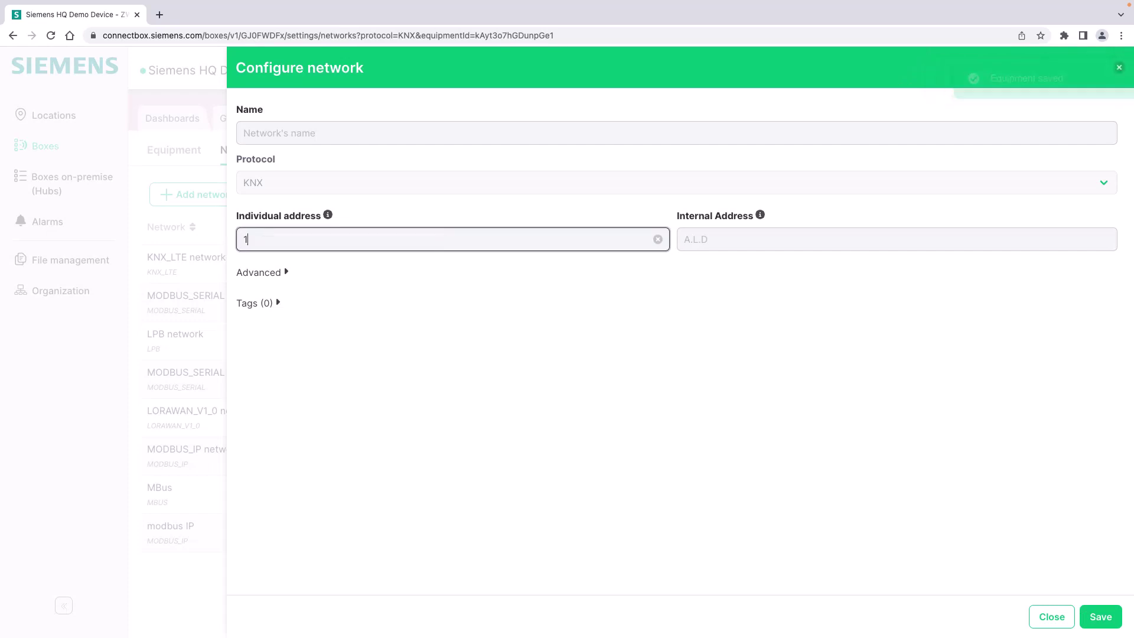
click(723, 243)
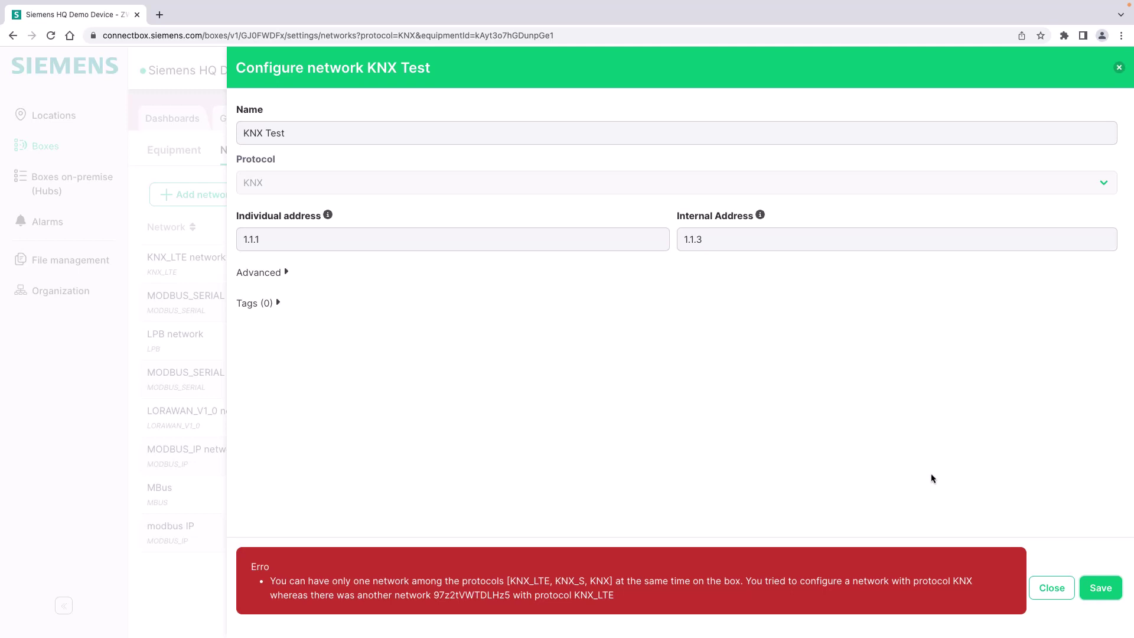
Close the KNX network dialog unsaved and preview the equipment Bulk creation page
click(1050, 587)
click(236, 198)
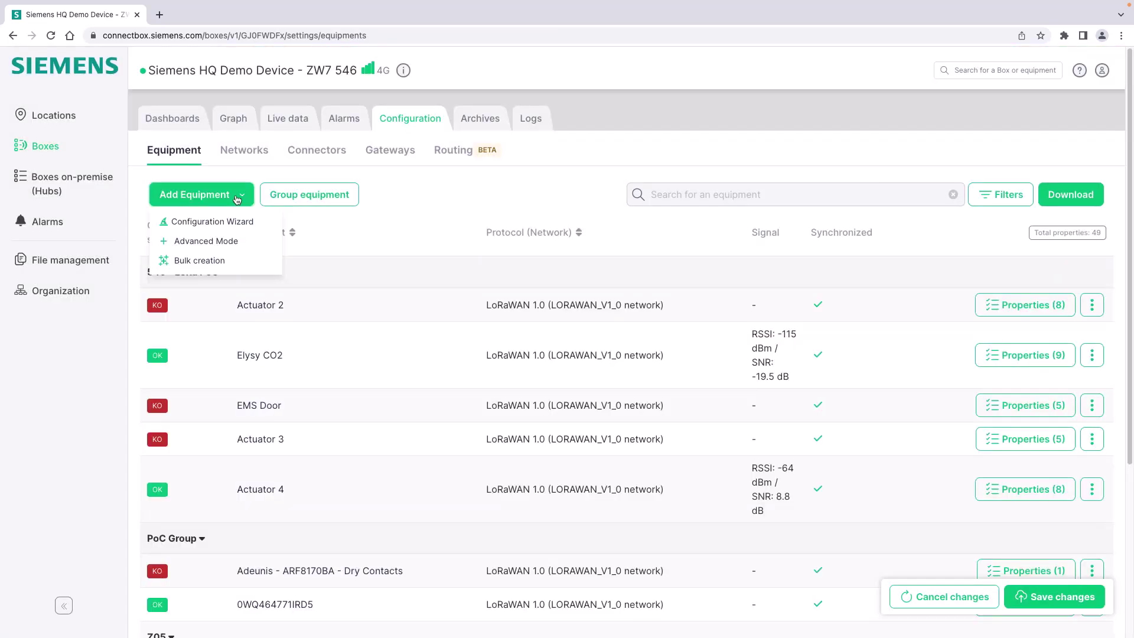
click(223, 262)
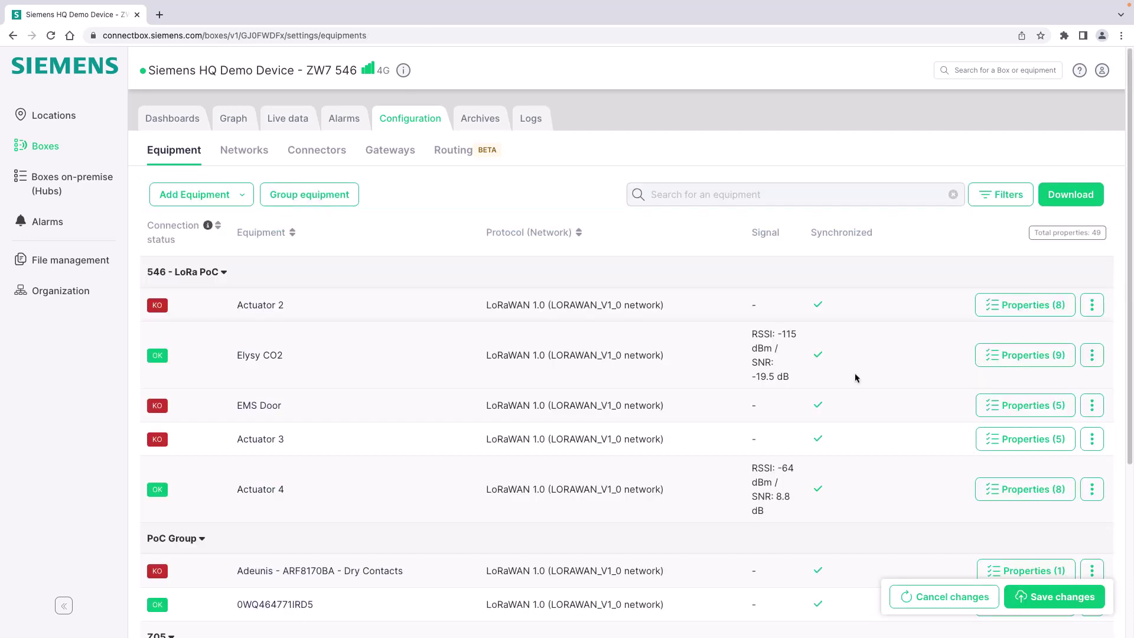
Duplicate the Elysy CO2 equipment row and scroll the list to find the new entry
click(1092, 356)
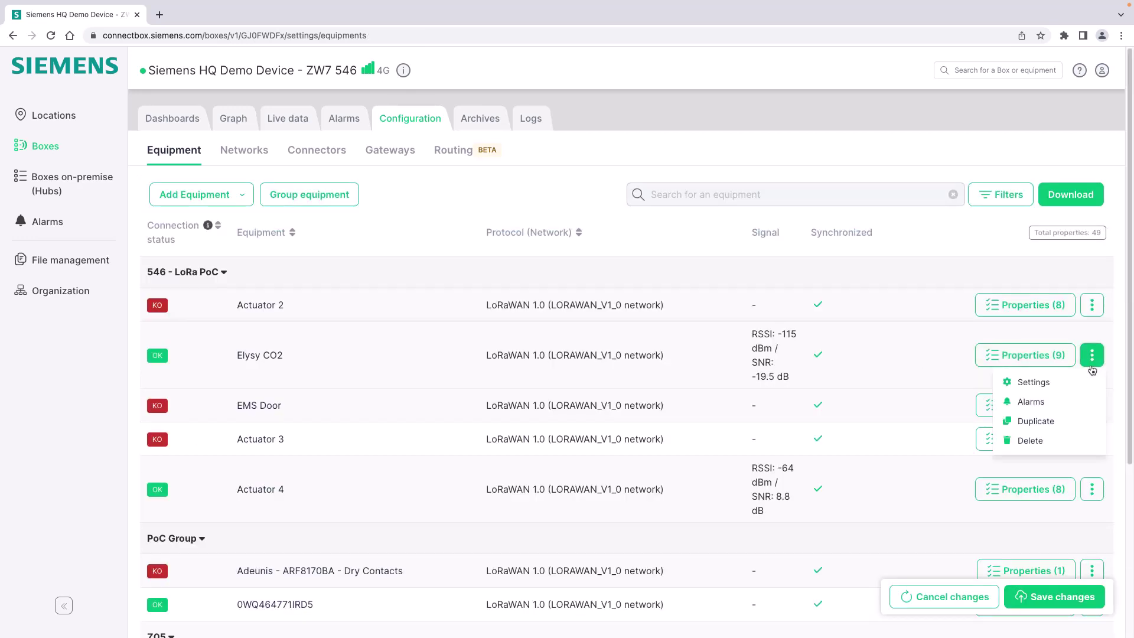
click(1039, 423)
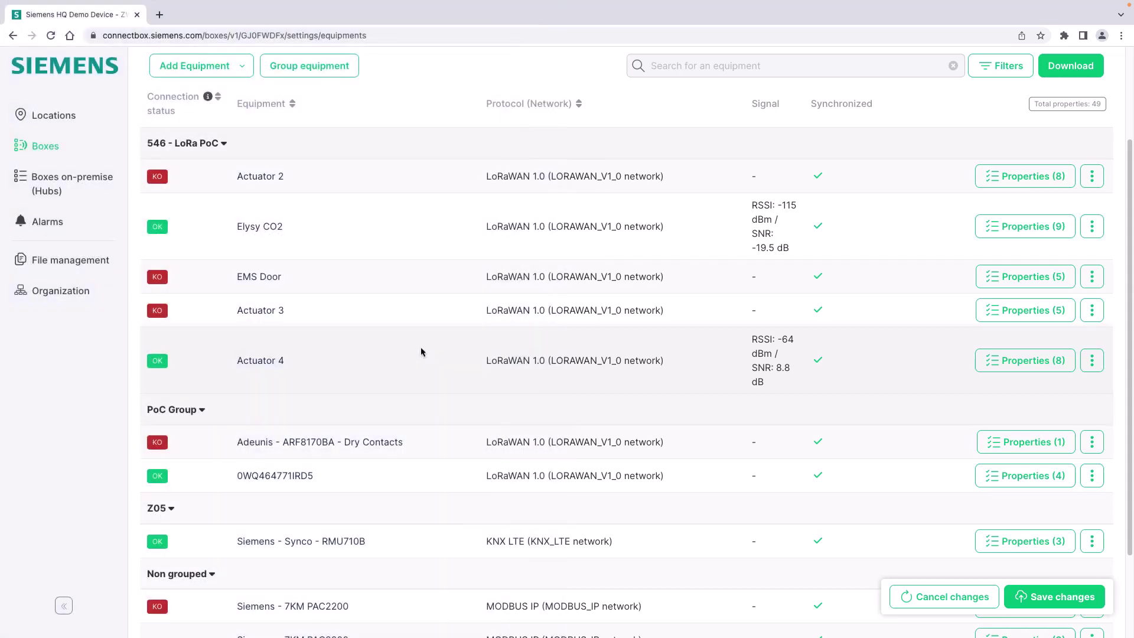
scroll(421, 349, down, 1)
scroll(421, 352, up, 1)
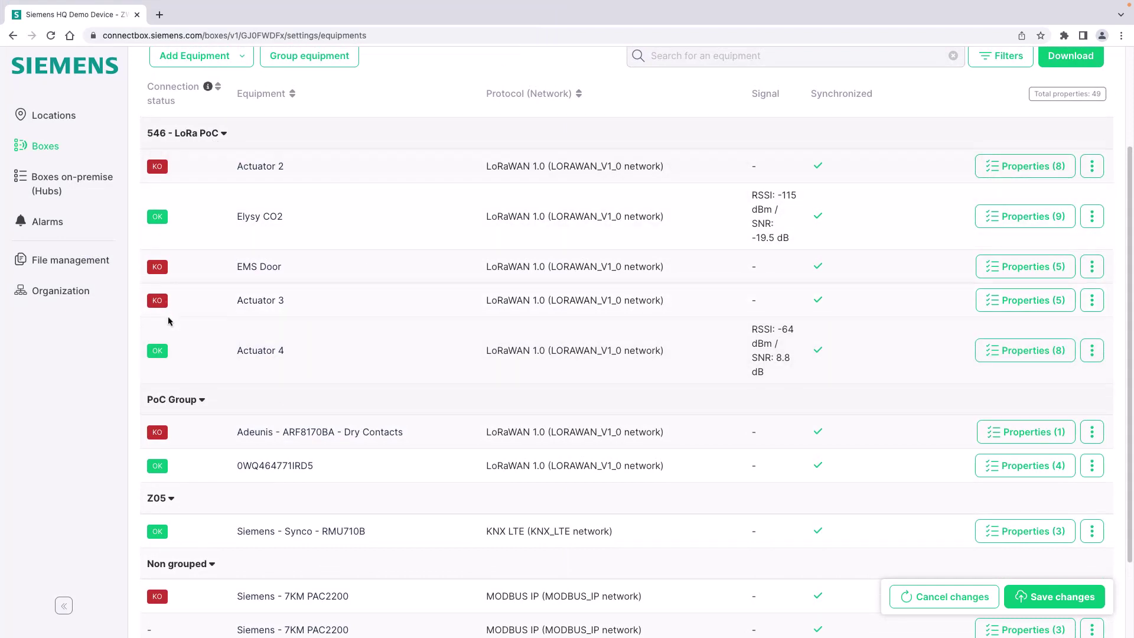
scroll(176, 301, up, 1)
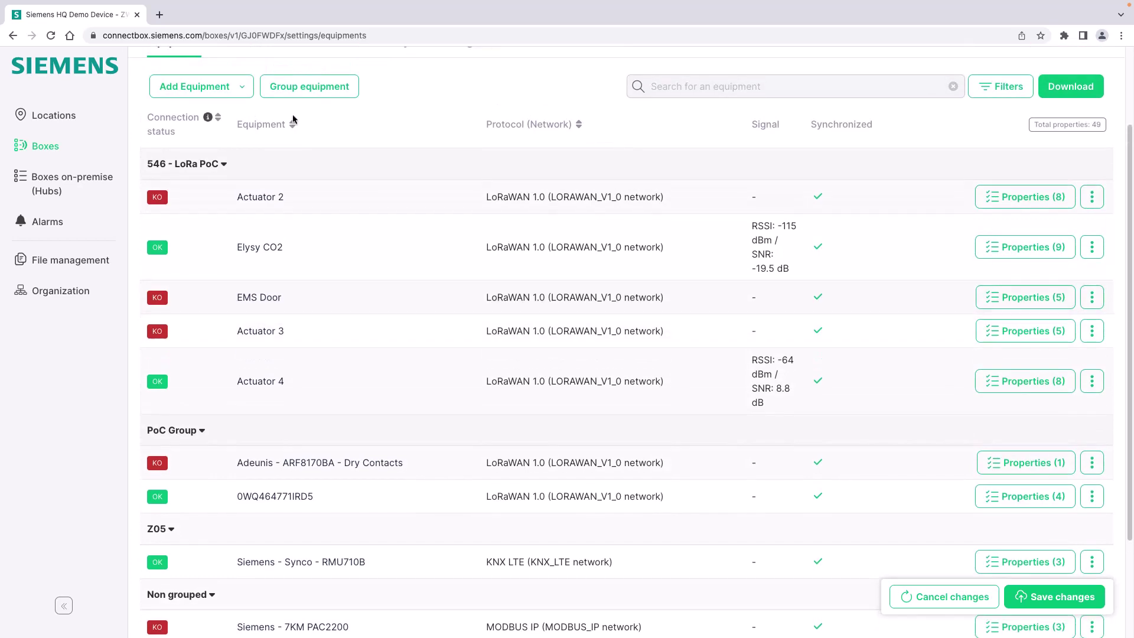
Assign the second Siemens - 7KM PAC2200 to PoC Group and save the grouping
click(302, 89)
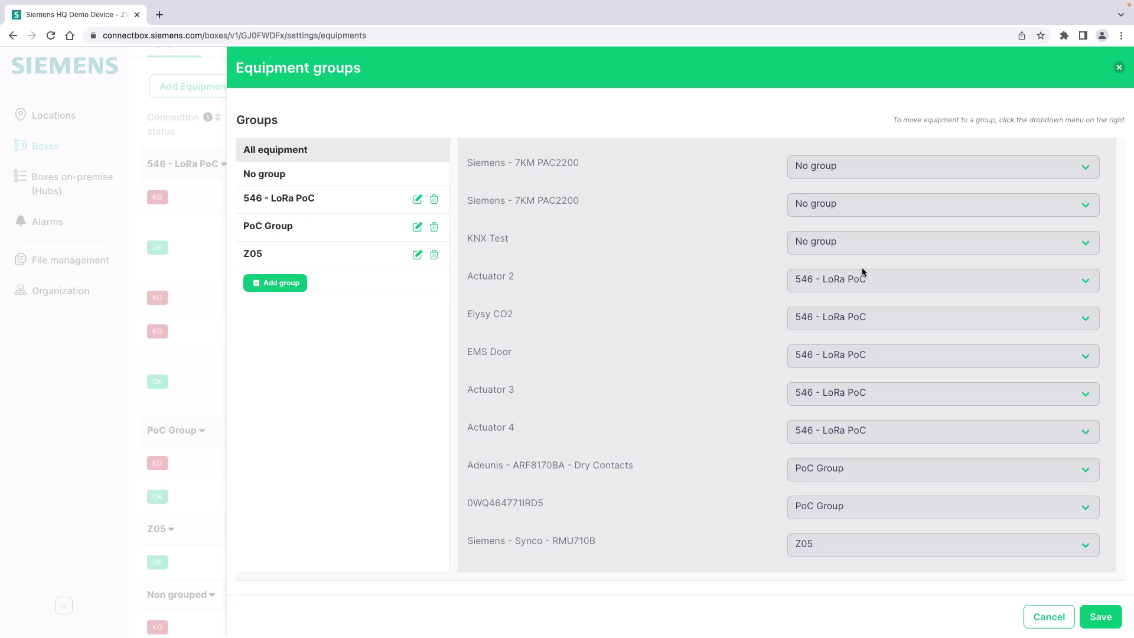
click(848, 216)
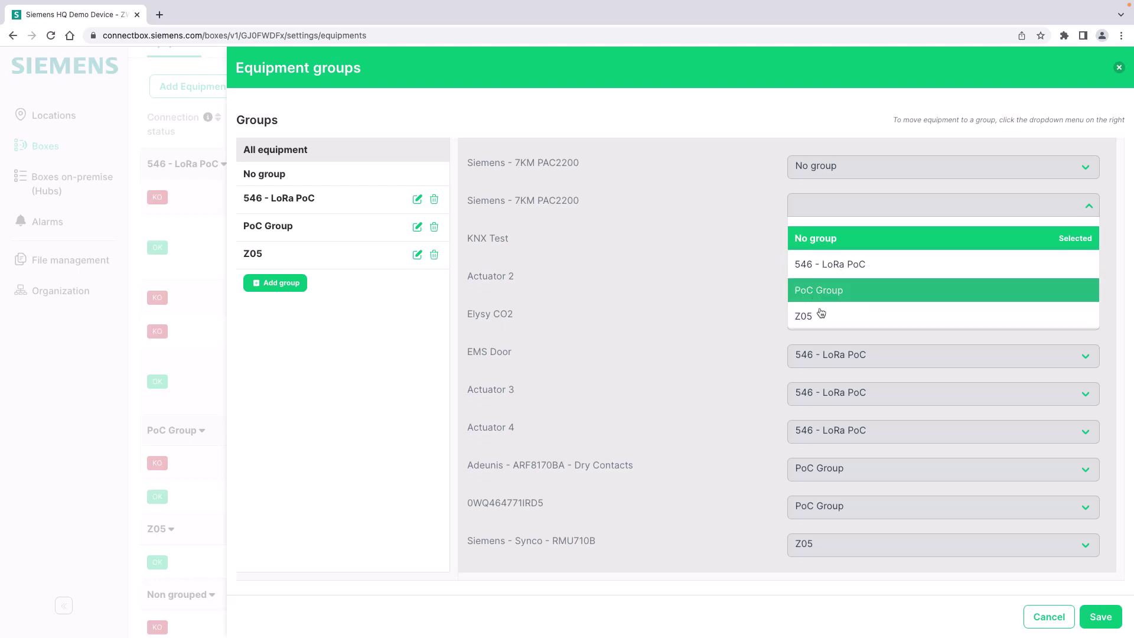
click(816, 291)
click(1098, 616)
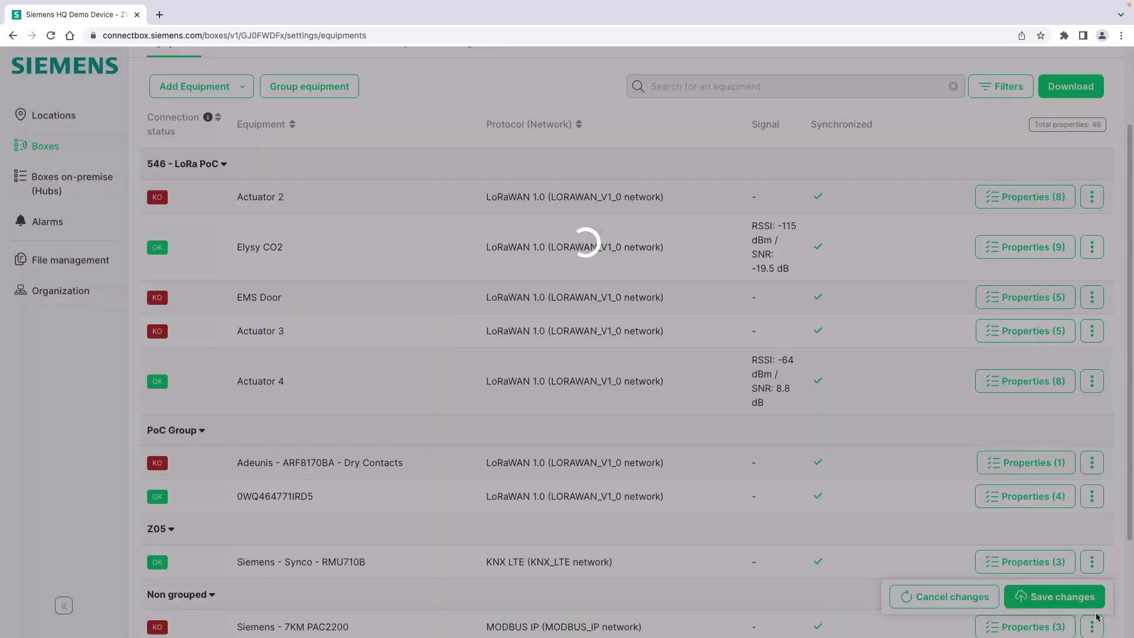
scroll(191, 386, down, 2)
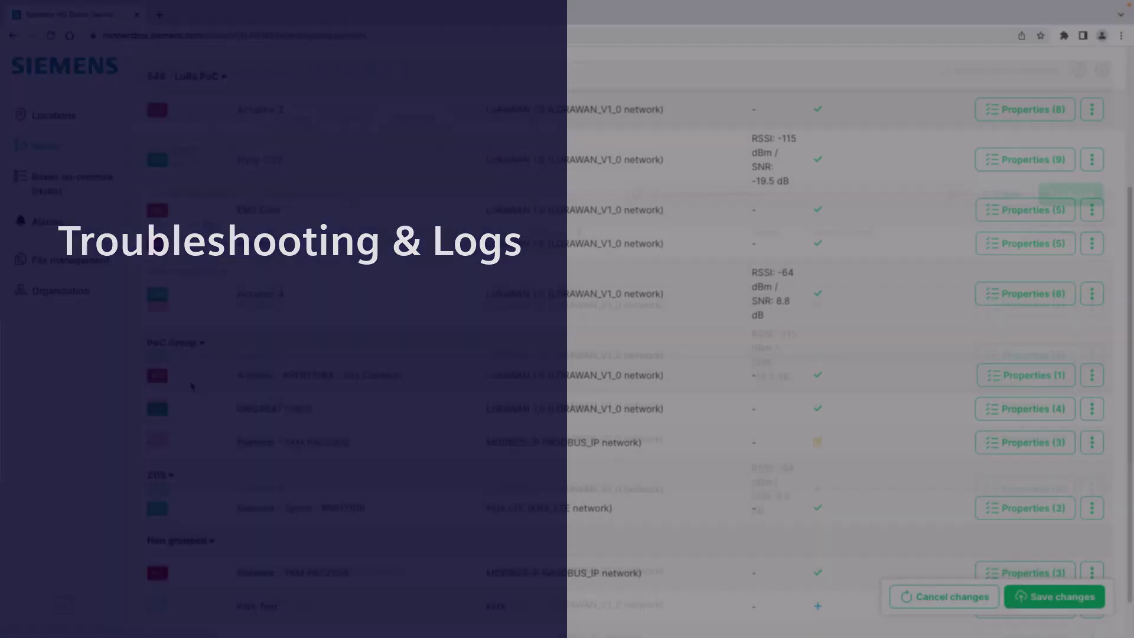
Review Actuator 3's live property values, then bring up the box's property logs
click(298, 116)
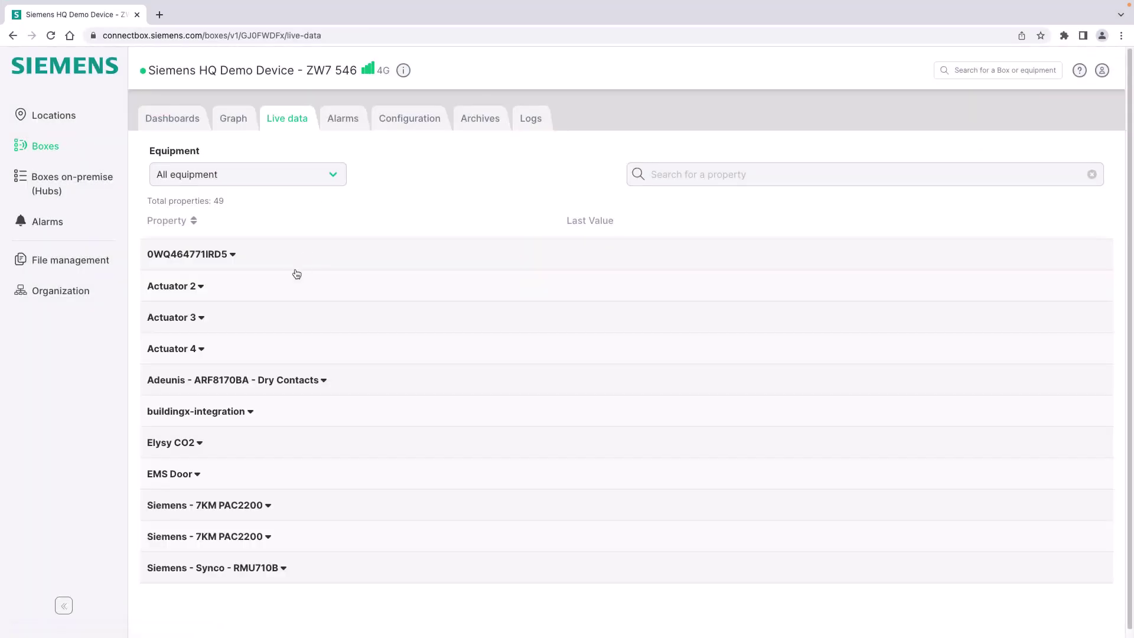
click(197, 324)
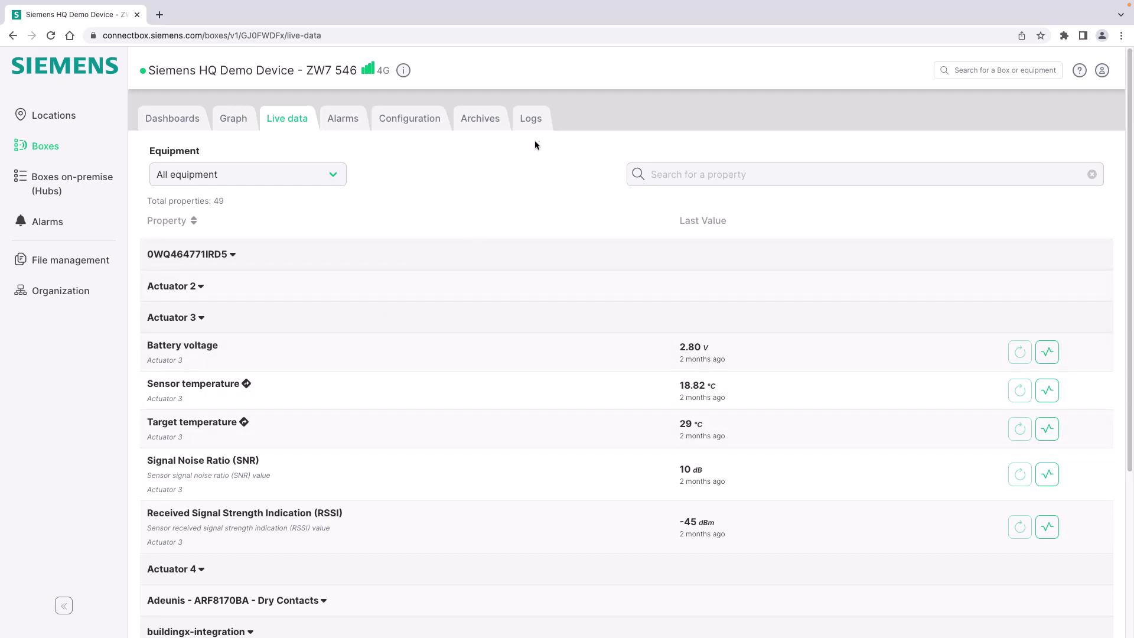
click(534, 123)
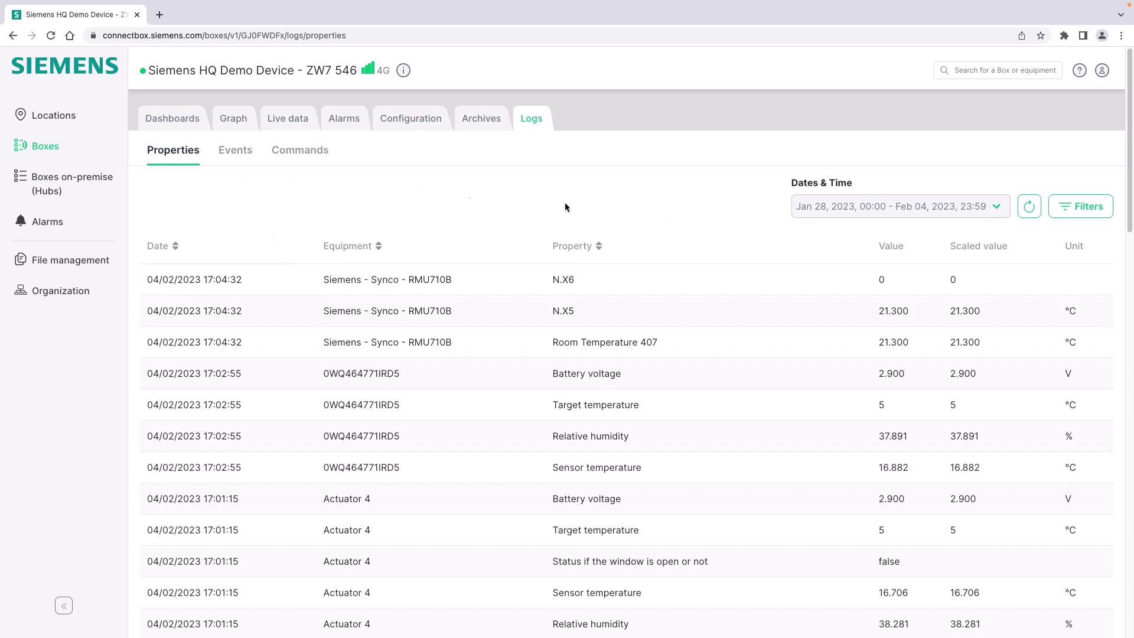
Show the box's event log with the About Events explanation of event codes
click(242, 155)
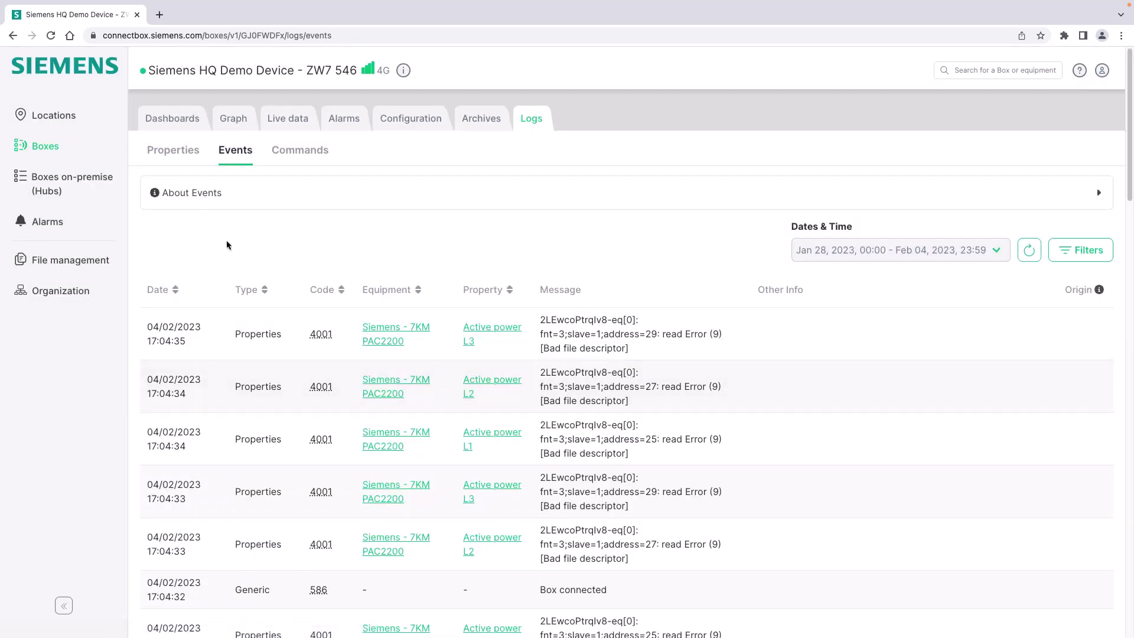
click(180, 197)
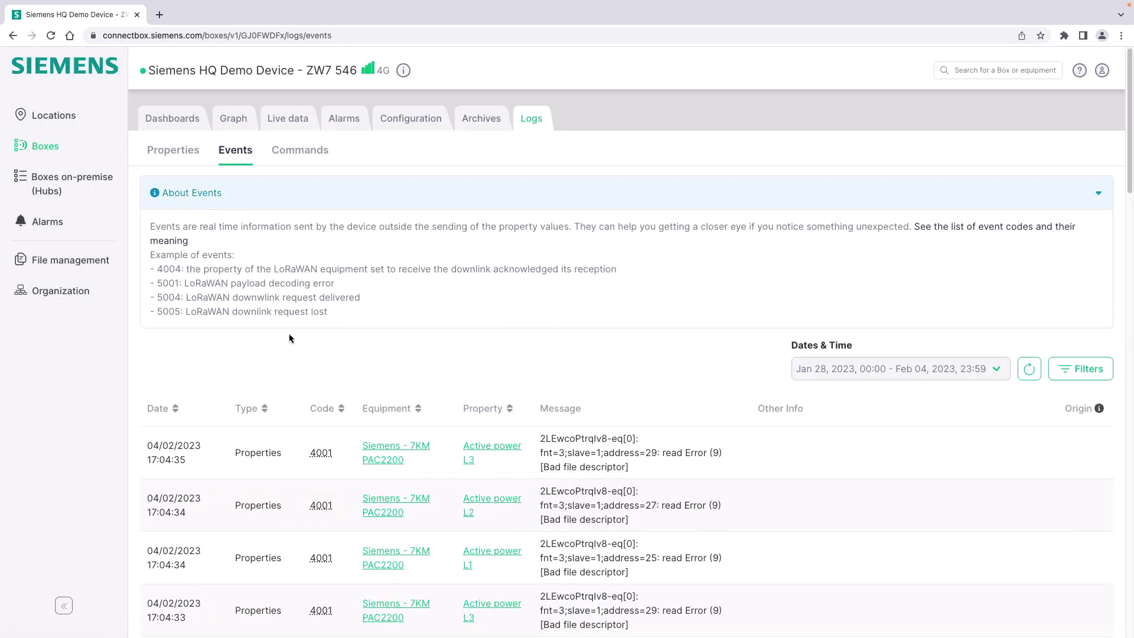
scroll(289, 338, down, 1)
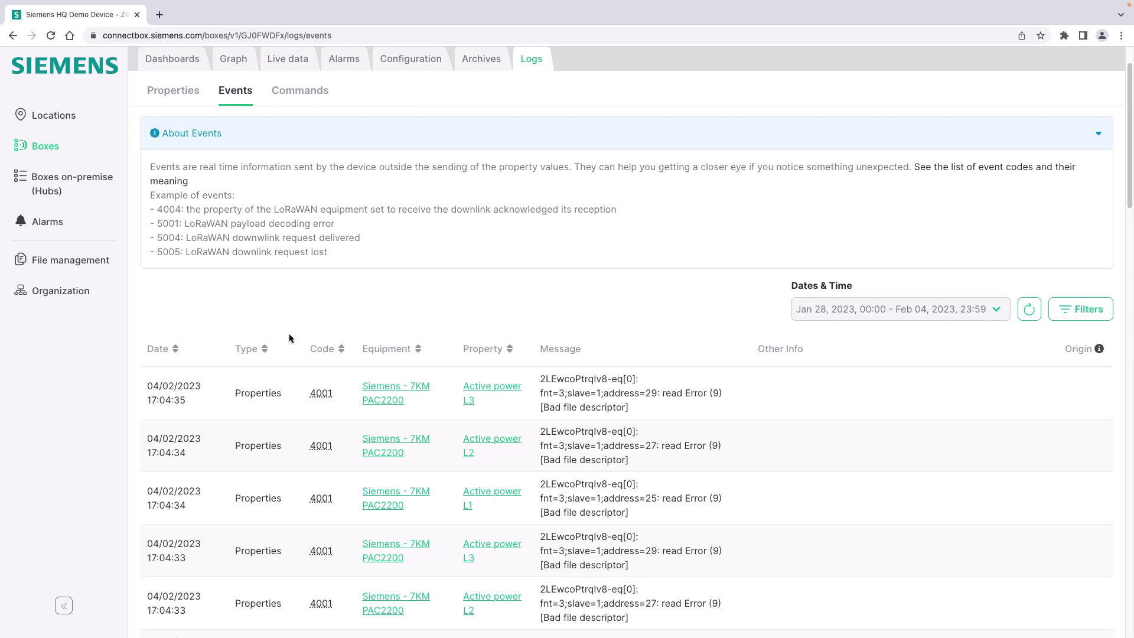
scroll(289, 338, down, 2)
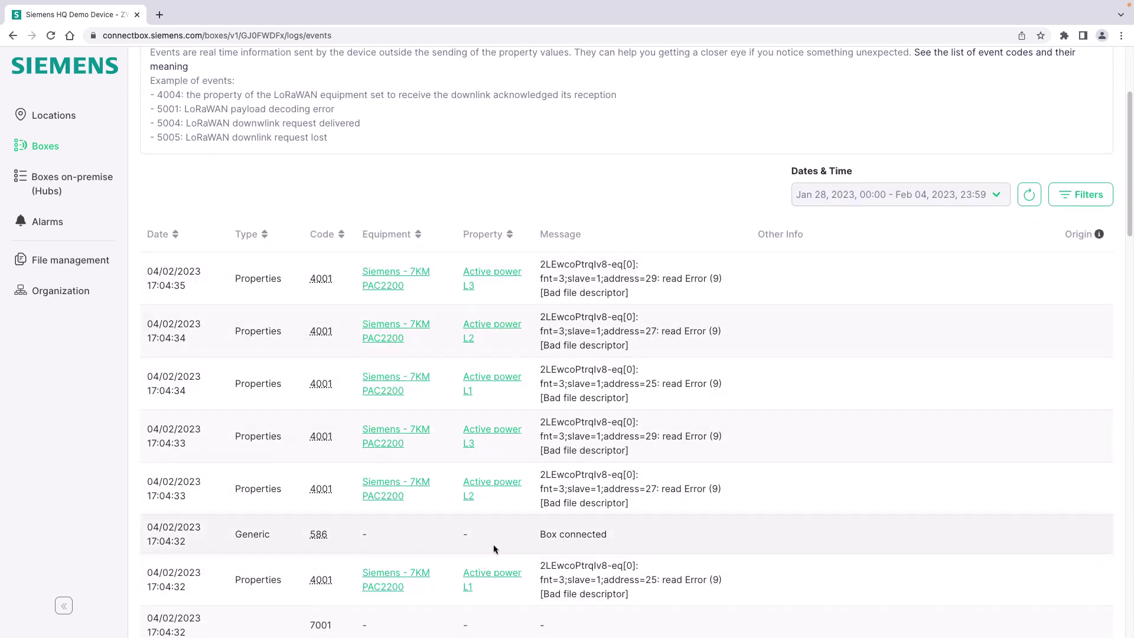
scroll(493, 549, up, 3)
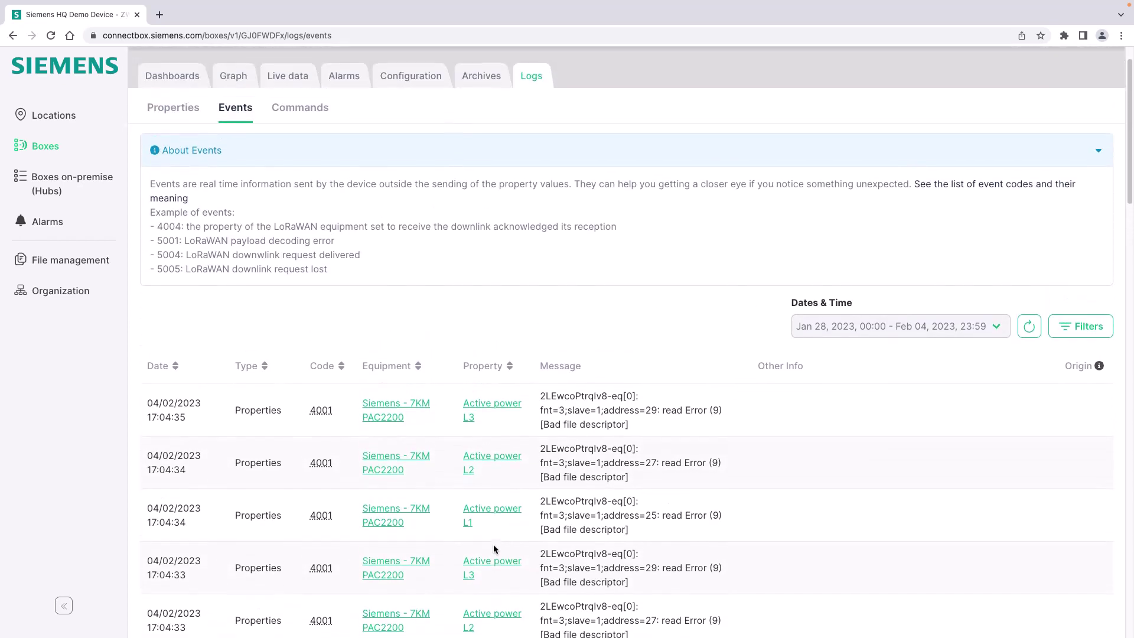
Expand About Commands above the command log to show what a command is
click(316, 127)
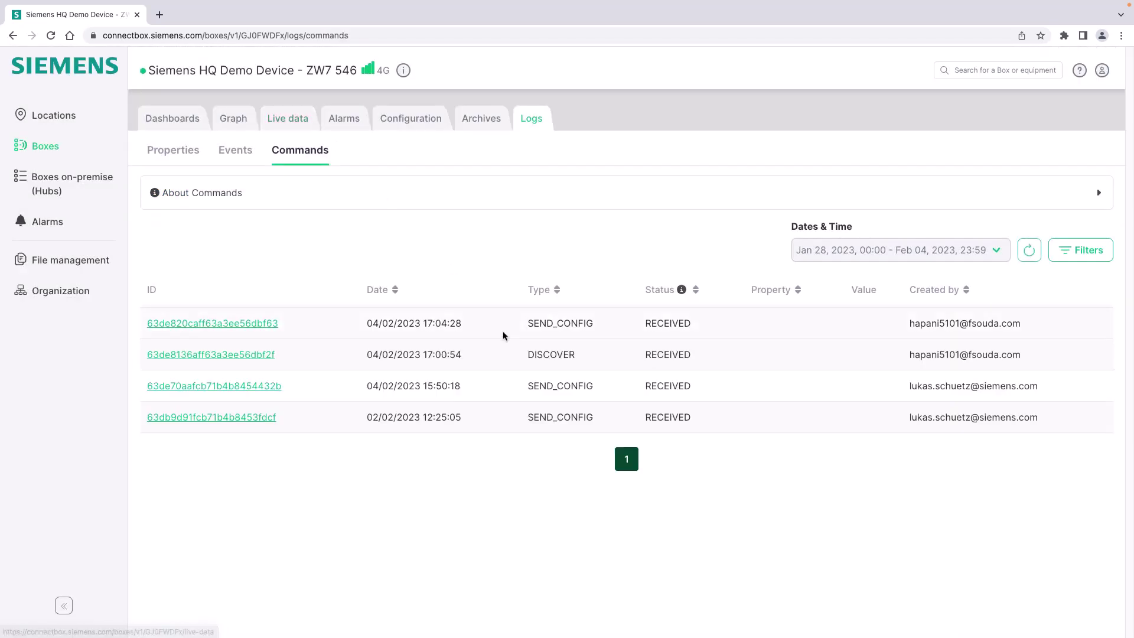
click(199, 193)
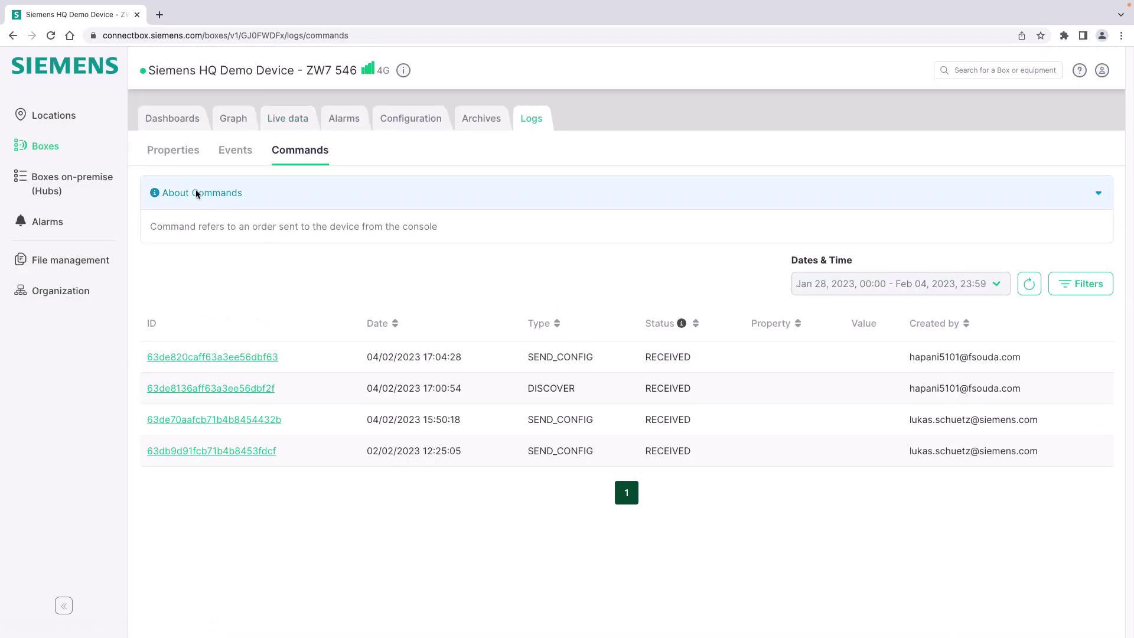